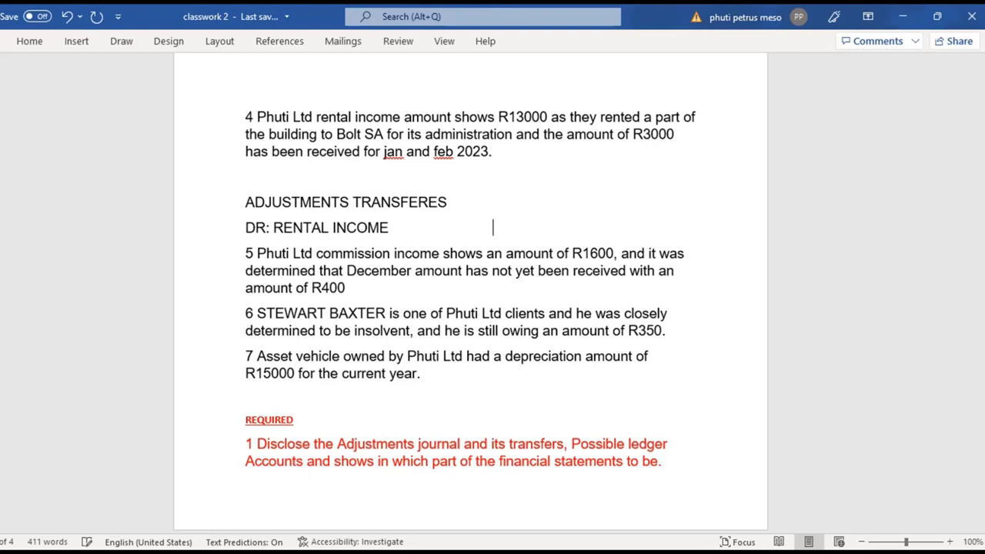
# Step: Complete the rental income debit amount as 3000 and begin the credit line below it with "CR: INCO"
pyautogui.write('000')
pyautogui.press('Return')
pyautogui.write('CR')
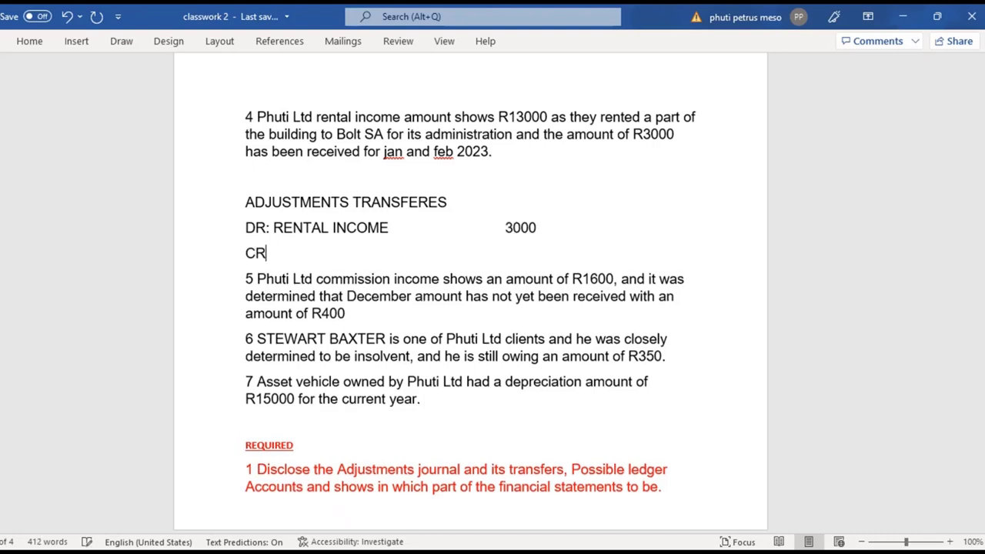
pyautogui.write(': INCO')
pyautogui.hotkey('alt', 'm')
pyautogui.click(305, 136)
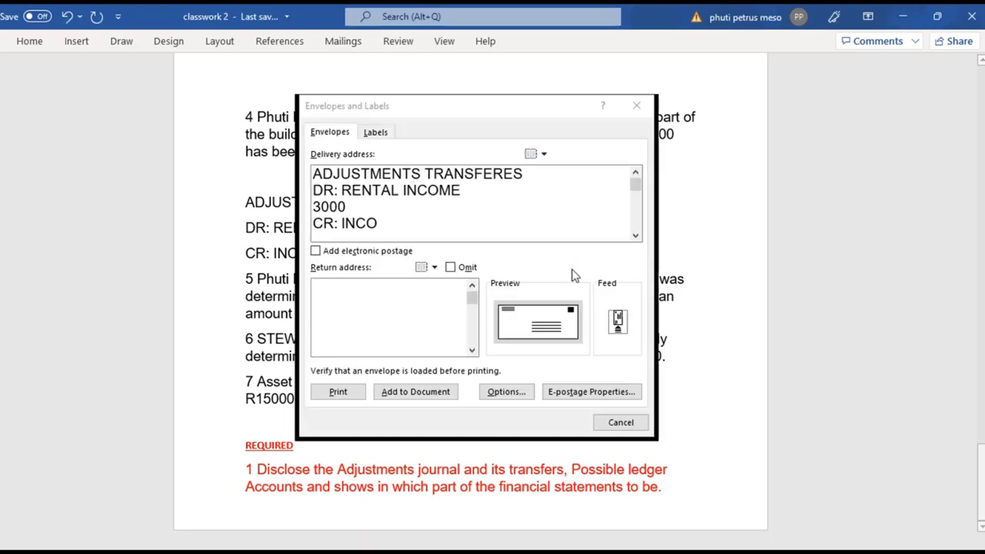
pyautogui.click(620, 422)
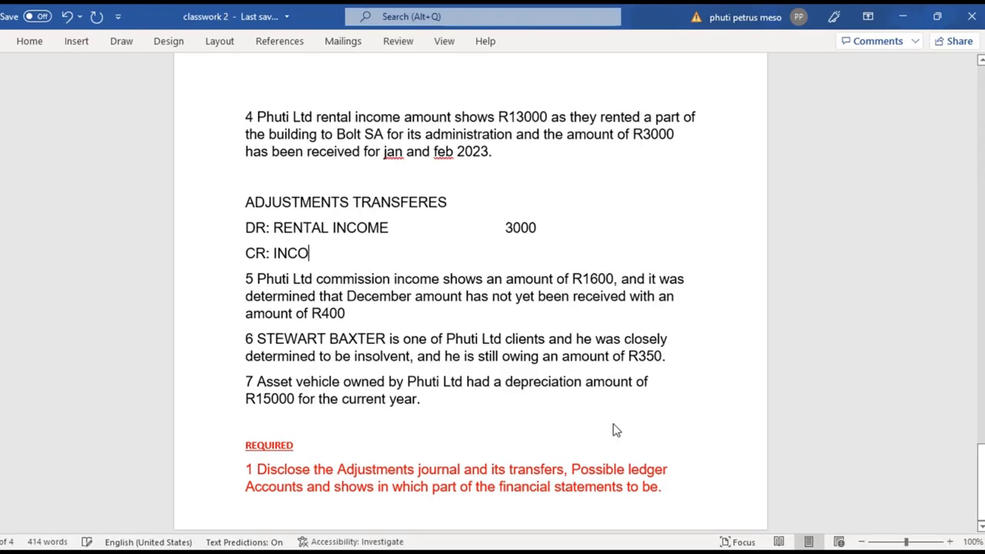
# Step: Complete the credit line as "CR: INCOME RECEIVED INA ADVANCE 3000" and align the rental income debit amount above it
pyautogui.write('ME ')
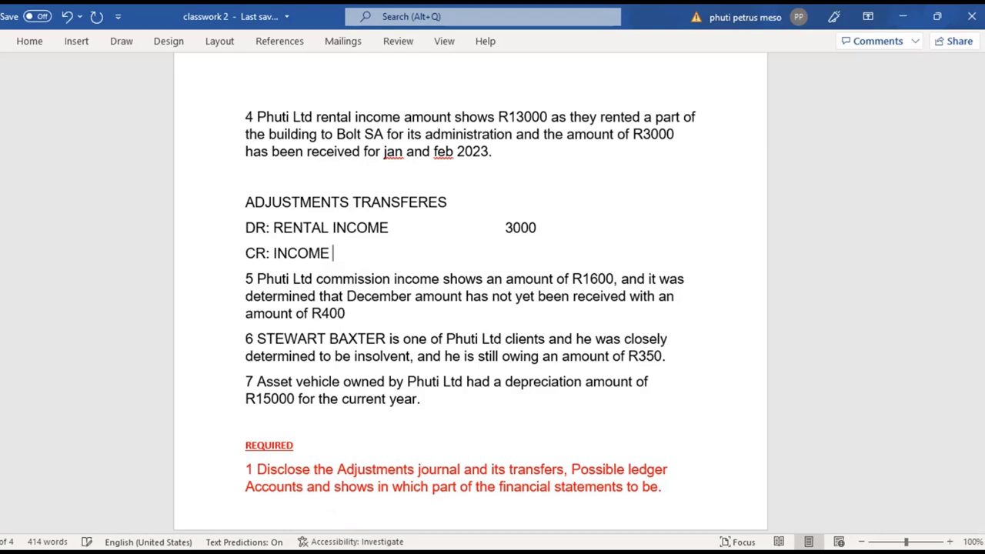
pyautogui.write('RECEIVED IN')
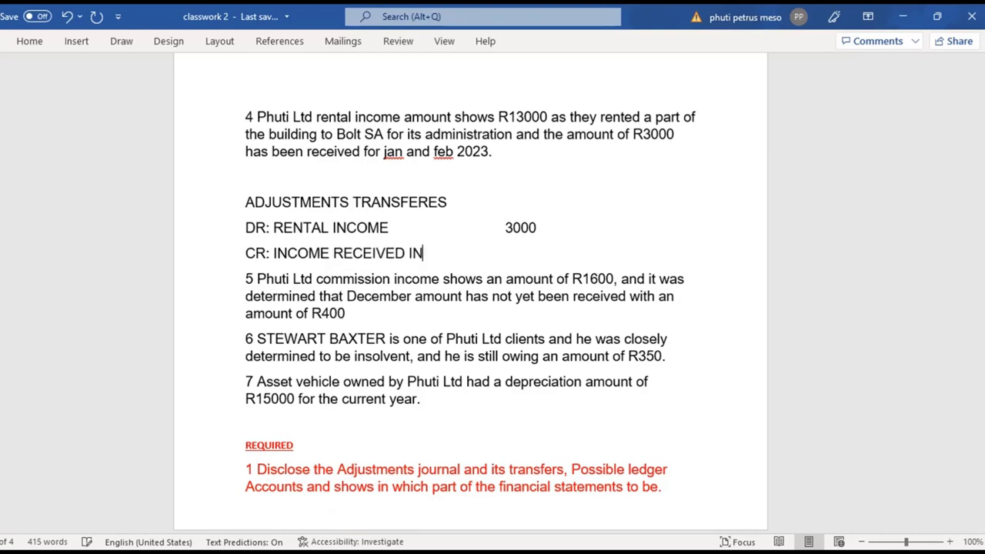
pyautogui.write('A ADVANCE')
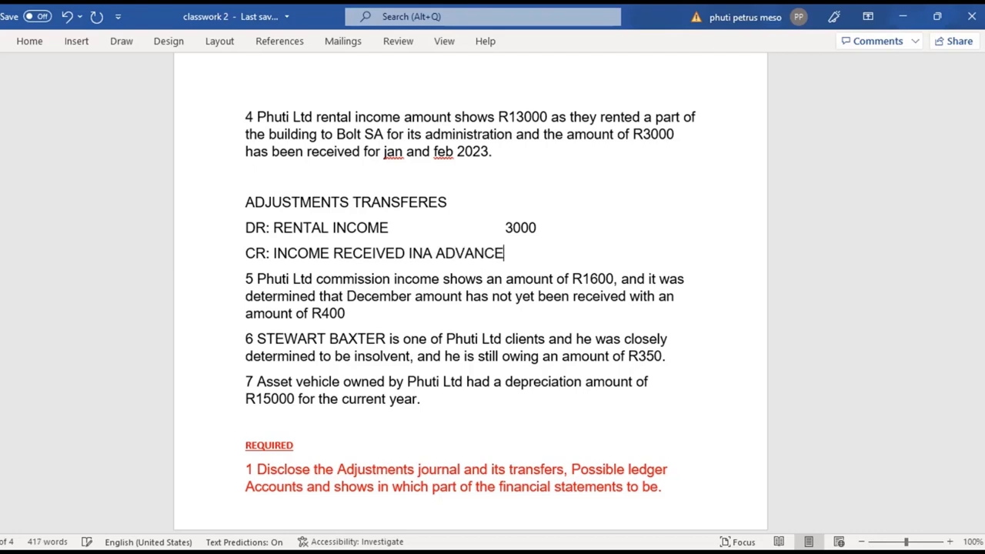
pyautogui.write(' 3000')
pyautogui.click(508, 224)
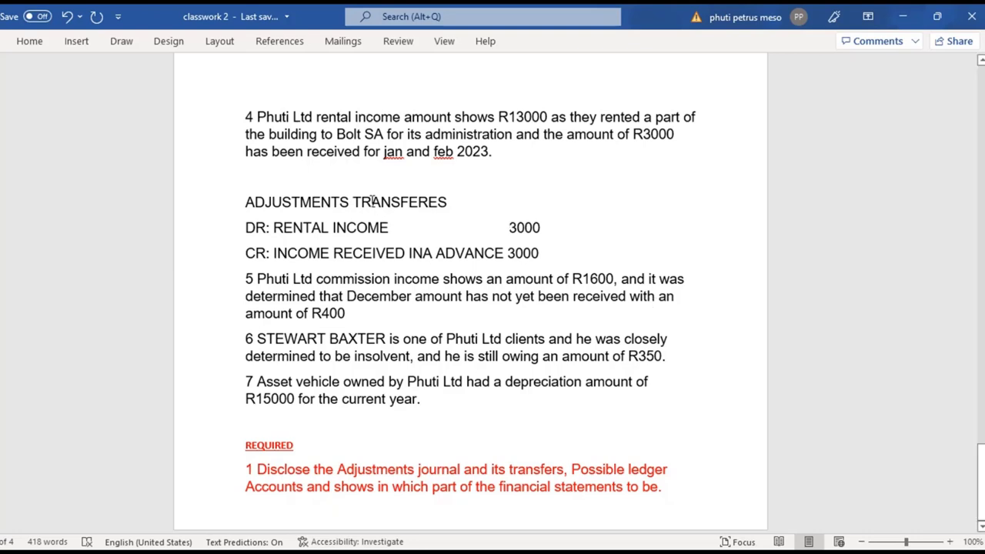
# Step: Add the heading "CLOSING TRANSFERES" below the adjustment entries, with blank lines around it
pyautogui.click(540, 253)
pyautogui.press('Return')
pyautogui.press('Return')
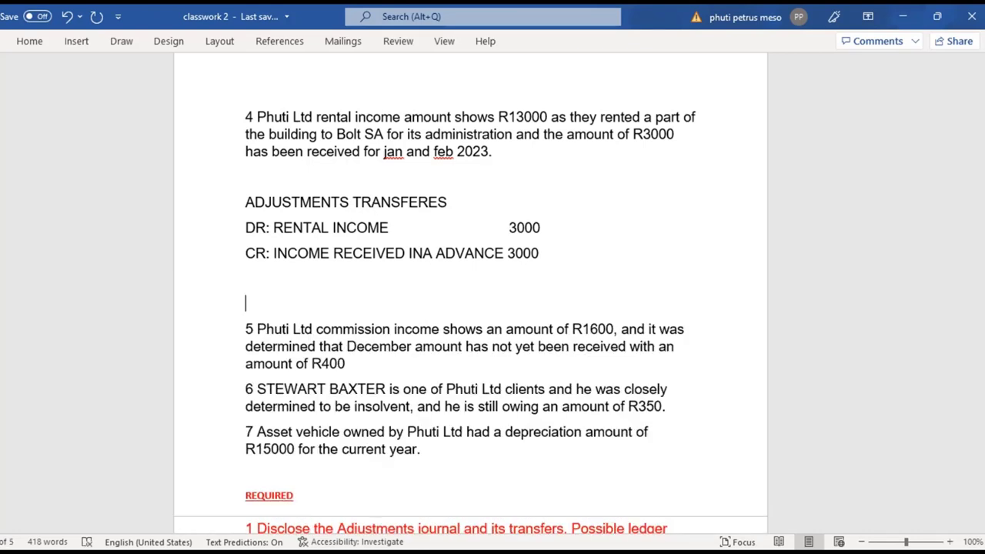
pyautogui.write('CLOSING TRAN')
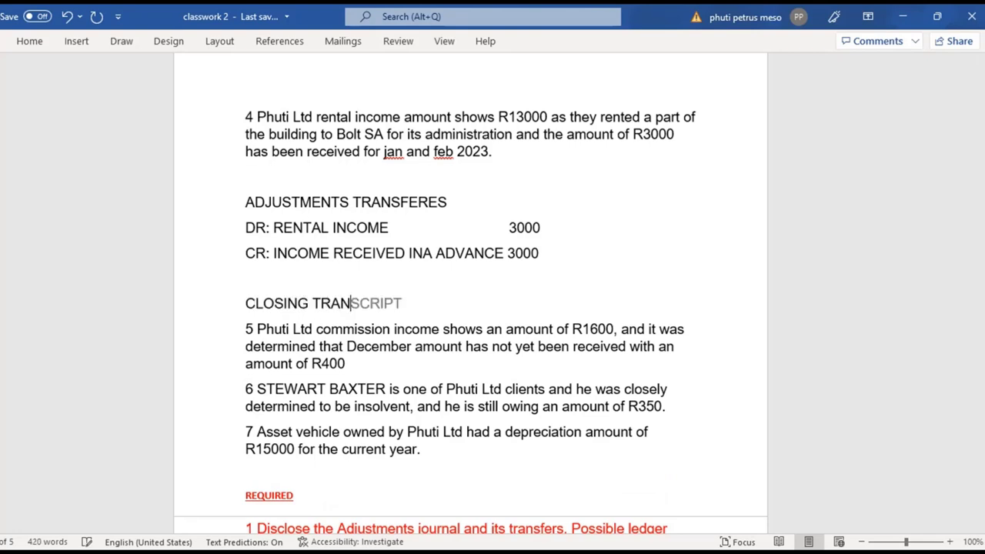
pyautogui.write('SFERES')
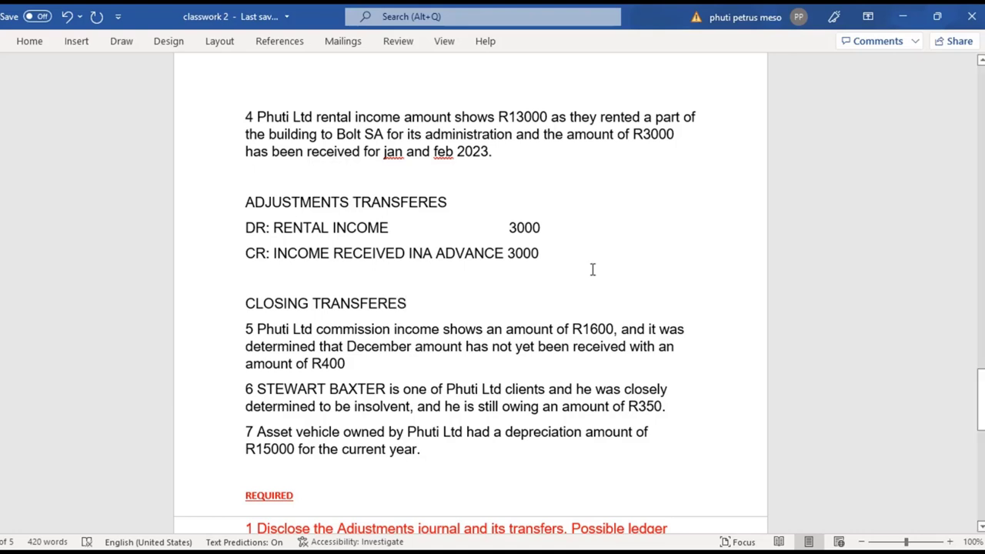
pyautogui.press('Return')
pyautogui.press('Return')
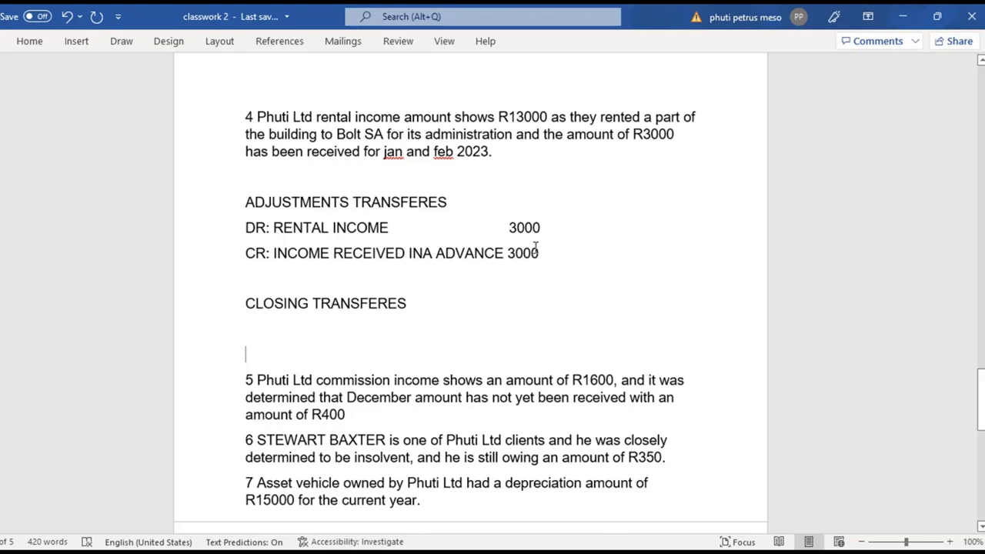
# Step: Add the debit line "DR:RENTAL INCOME" directly under the closing transfers heading
pyautogui.click(497, 308)
pyautogui.press('Return')
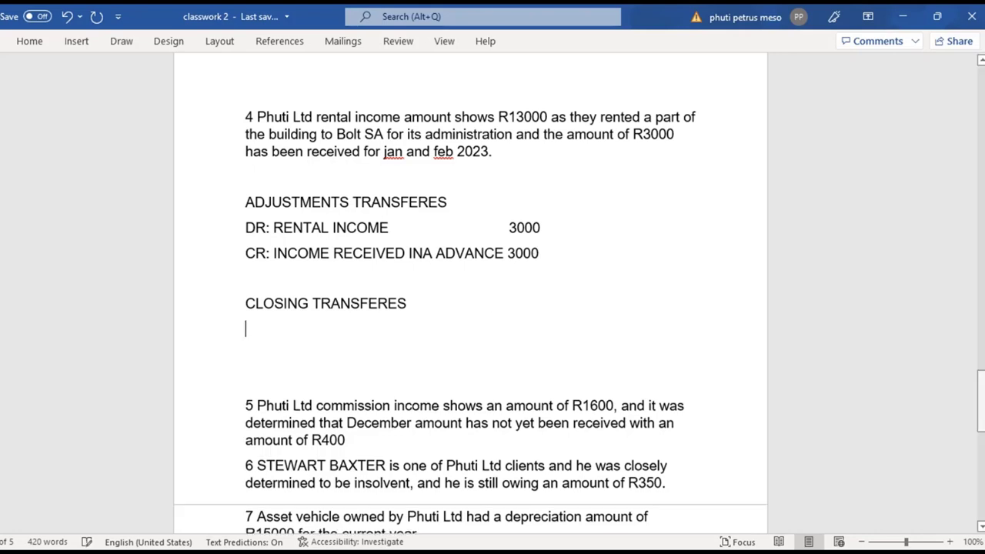
pyautogui.write('RENTAL INCOME')
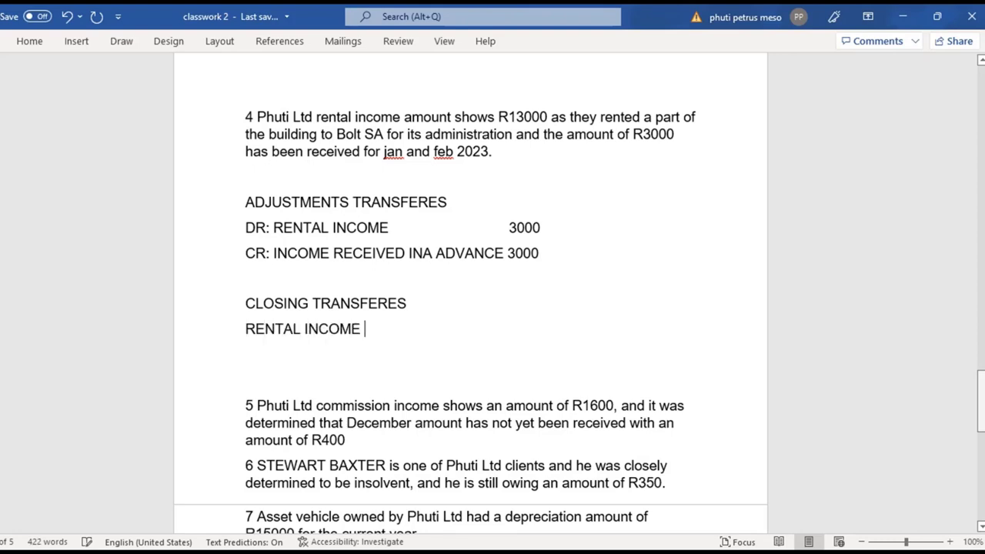
pyautogui.press('Return')
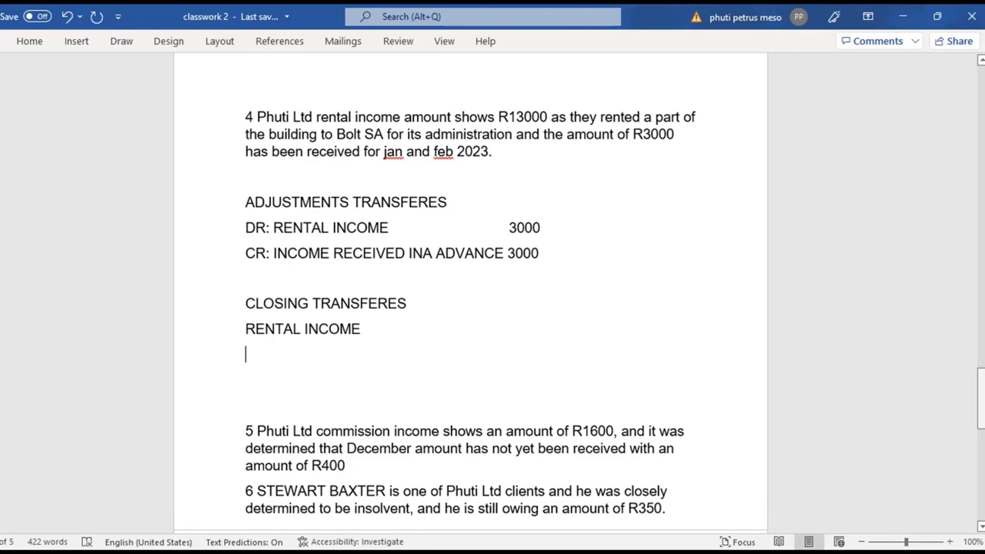
pyautogui.click(245, 328)
pyautogui.write('DR:')
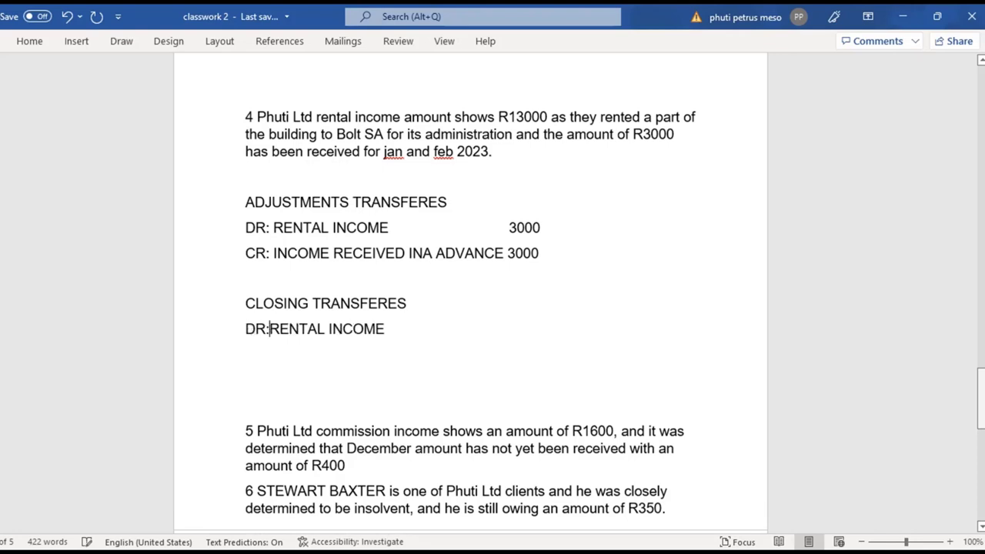
# Step: Add the credit line "CR: P/L" below the closing rental income debit
pyautogui.click(392, 331)
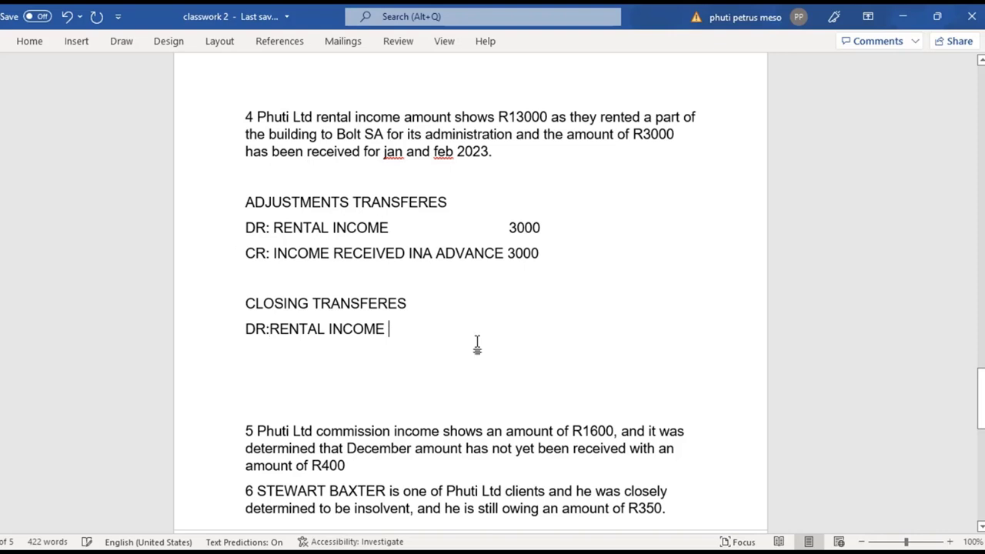
pyautogui.press('Return')
pyautogui.write('CR')
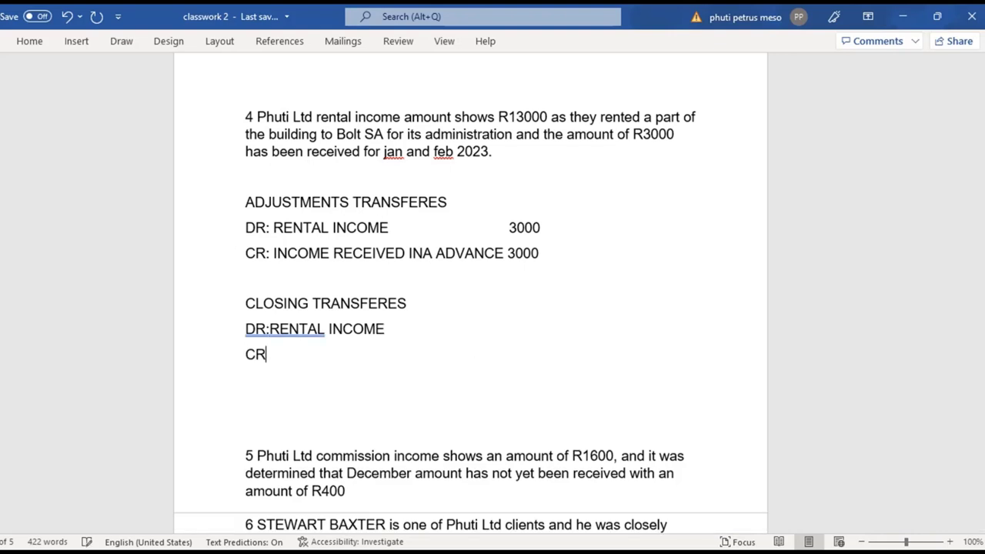
pyautogui.write(': P/L')
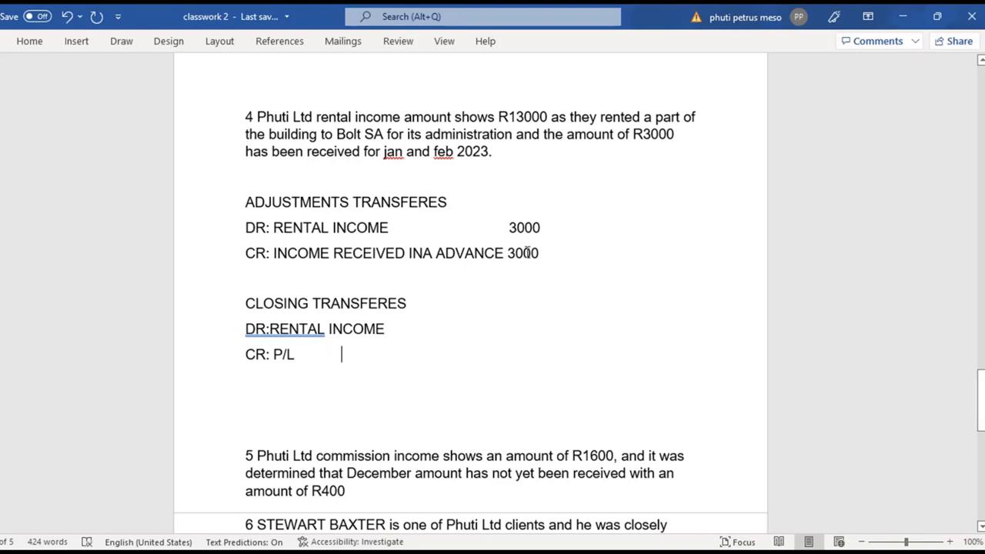
# Step: Enter 13000 as the closing rental income debit, aligned with the amounts of the adjustment entries
pyautogui.click(403, 333)
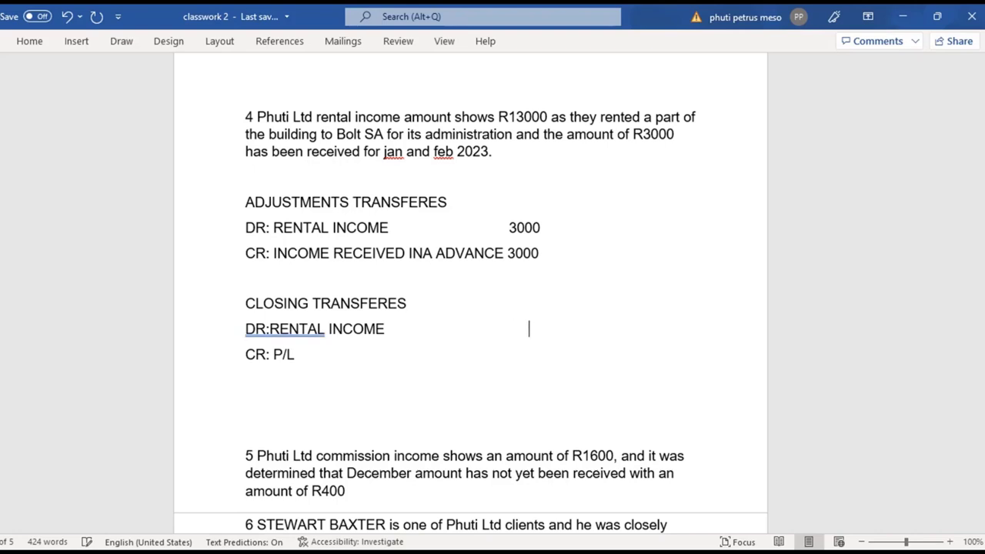
pyautogui.press('BackSpace')
pyautogui.press('BackSpace')
pyautogui.press('BackSpace')
pyautogui.write('3000')
pyautogui.press('BackSpace')
pyautogui.press('BackSpace')
pyautogui.press('BackSpace')
pyautogui.press('BackSpace')
pyautogui.write('13000')
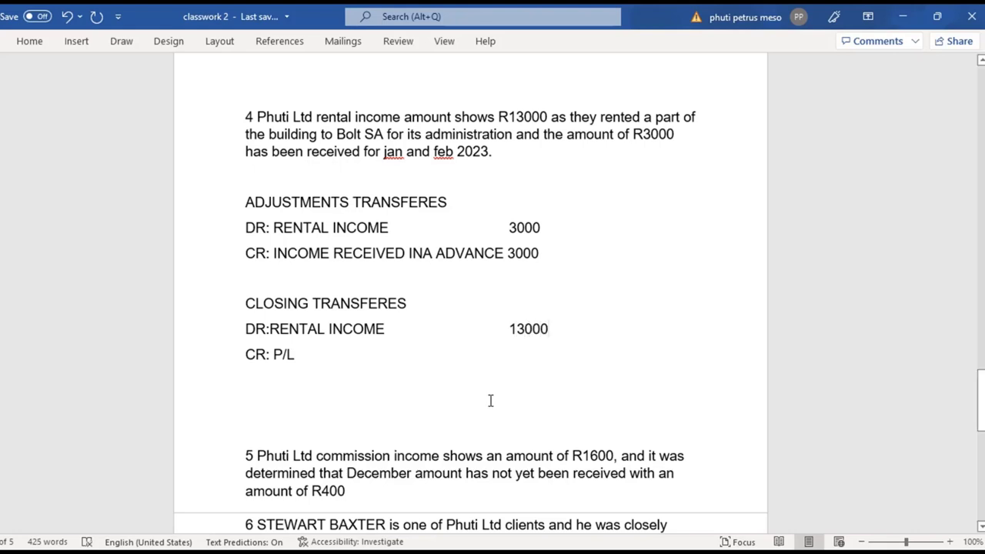
# Step: Enter 13000 as the P/L credit amount, aligned under the closing debit amount
pyautogui.click(322, 358)
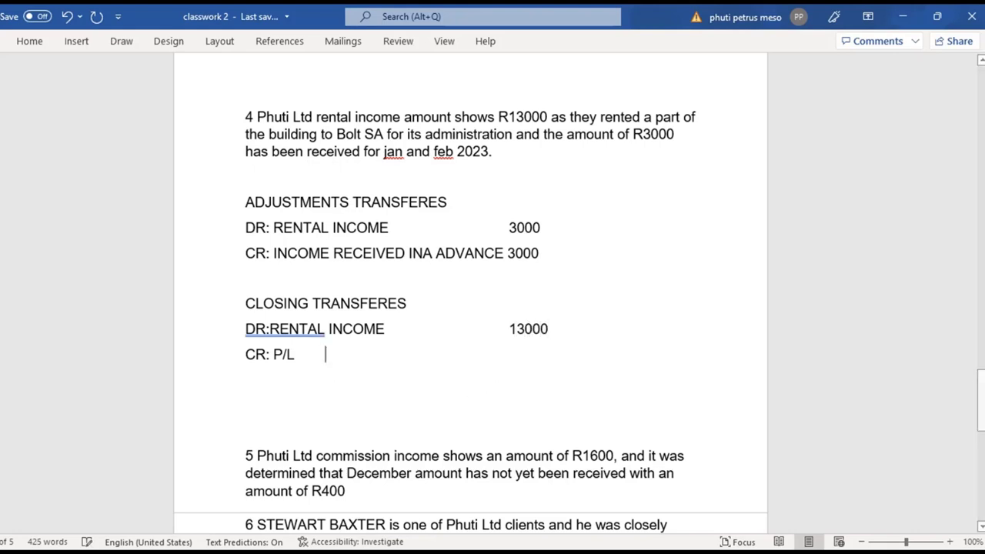
pyautogui.write('1')
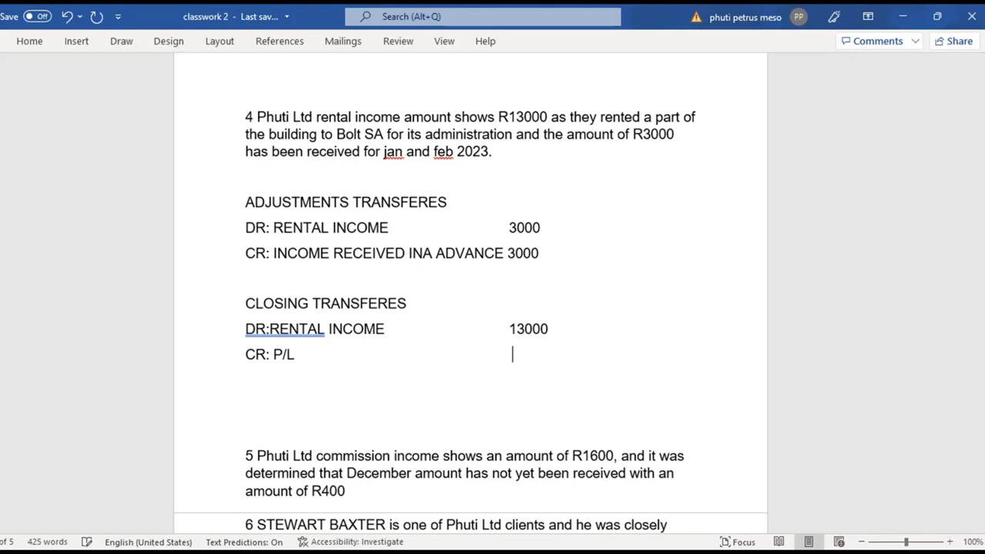
pyautogui.write('3000')
pyautogui.click(517, 357)
pyautogui.click(512, 354)
pyautogui.press('BackSpace')
# Step: Add the heading "LEDGER ACCOUNTS" below the closing transfers, separated by a blank line
pyautogui.scroll(-1, 603, 377)
pyautogui.click(559, 323)
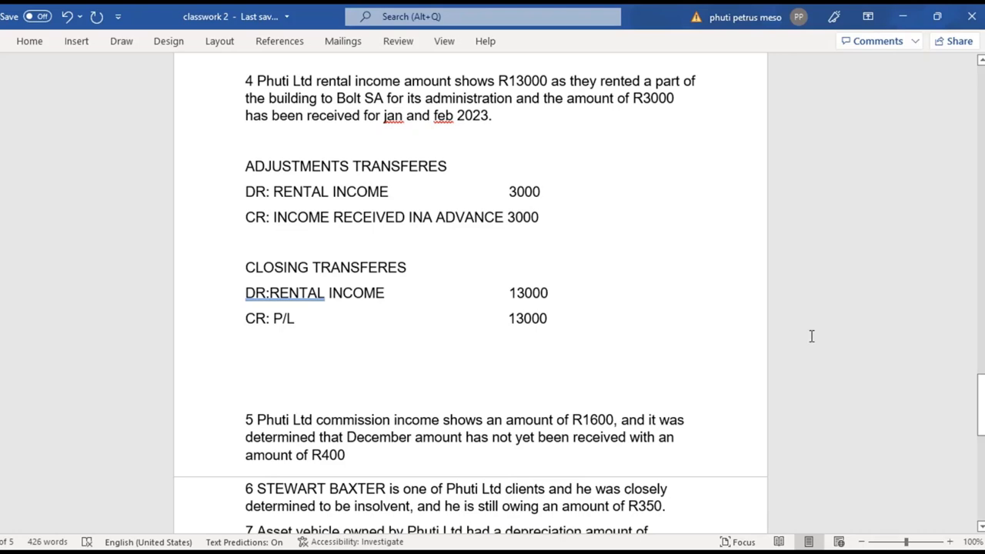
pyautogui.press('Return')
pyautogui.press('Return')
pyautogui.write('LEDGER ACCOUNTS')
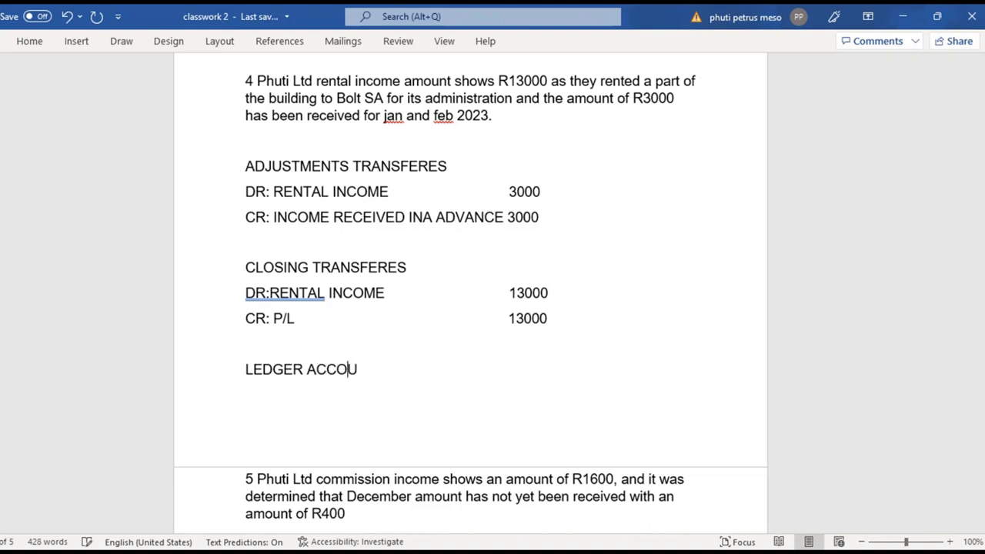
# Step: Add the account heading "RENTAL INCOME" under the ledger accounts heading, with a blank line before and after it
pyautogui.press('Return')
pyautogui.press('Return')
pyautogui.write('RENTAL')
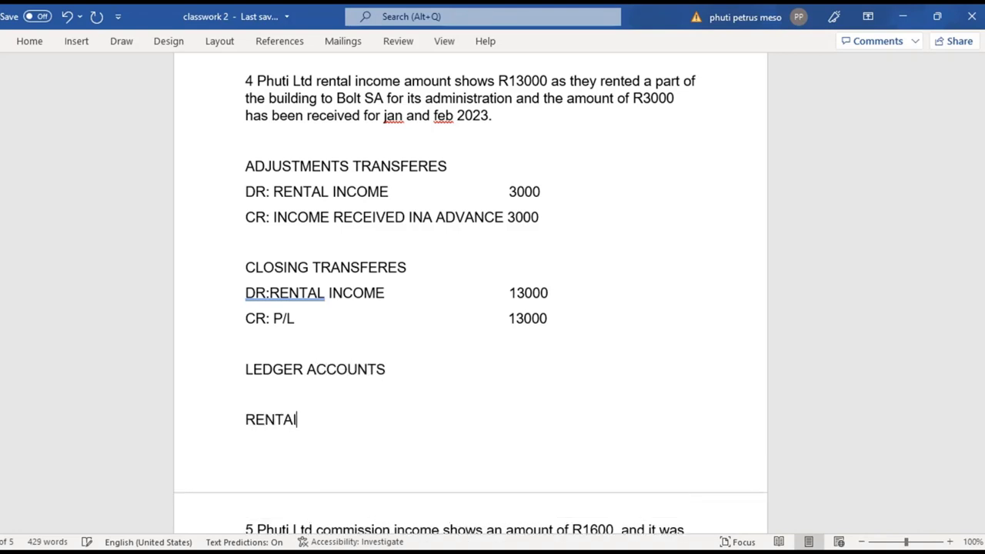
pyautogui.write(' INCOME')
pyautogui.press('Return')
pyautogui.press('Return')
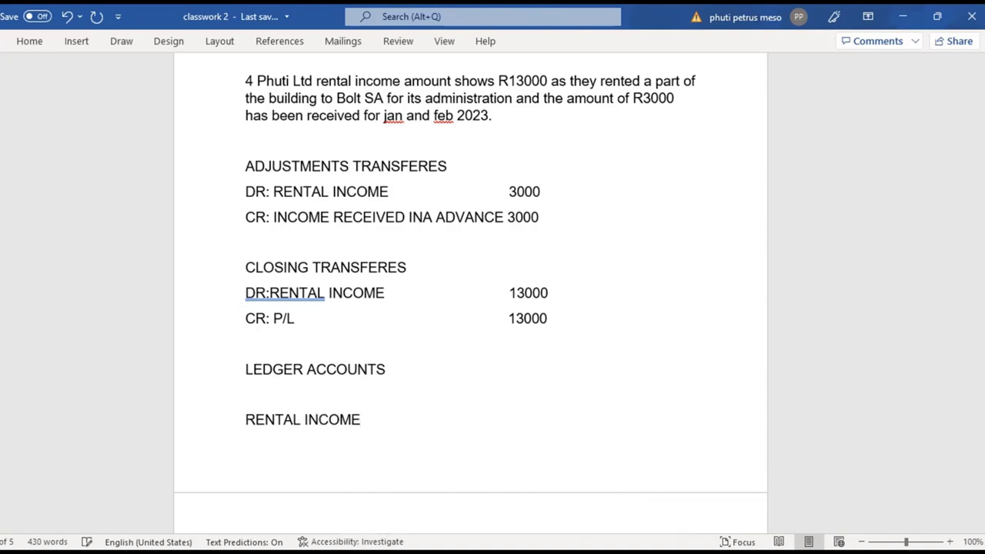
# Step: Add the account heading "INCOME RECEIVED IN ADVANCE" below the rental income heading, followed by a blank line
pyautogui.scroll(-1, 492, 293)
pyautogui.write('IN')
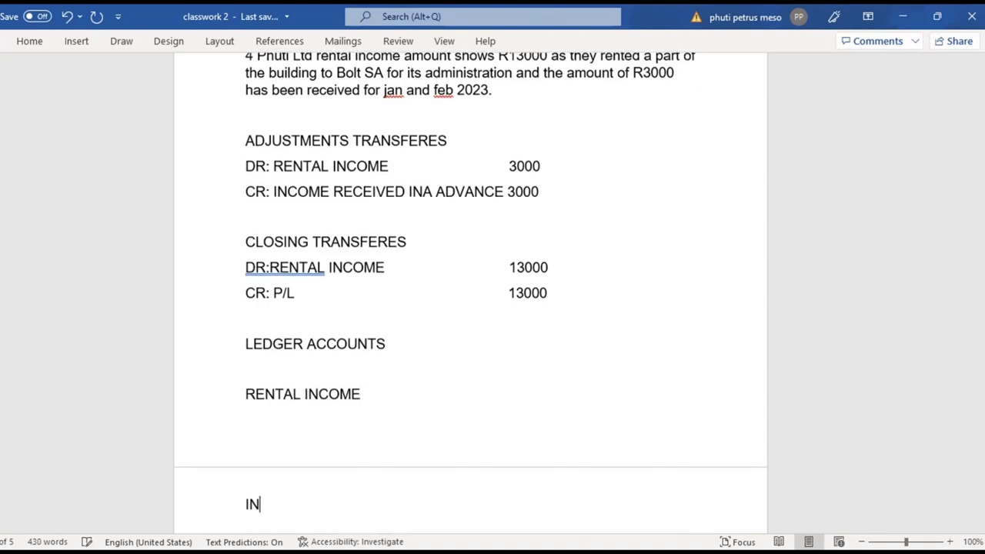
pyautogui.write('COME RECE')
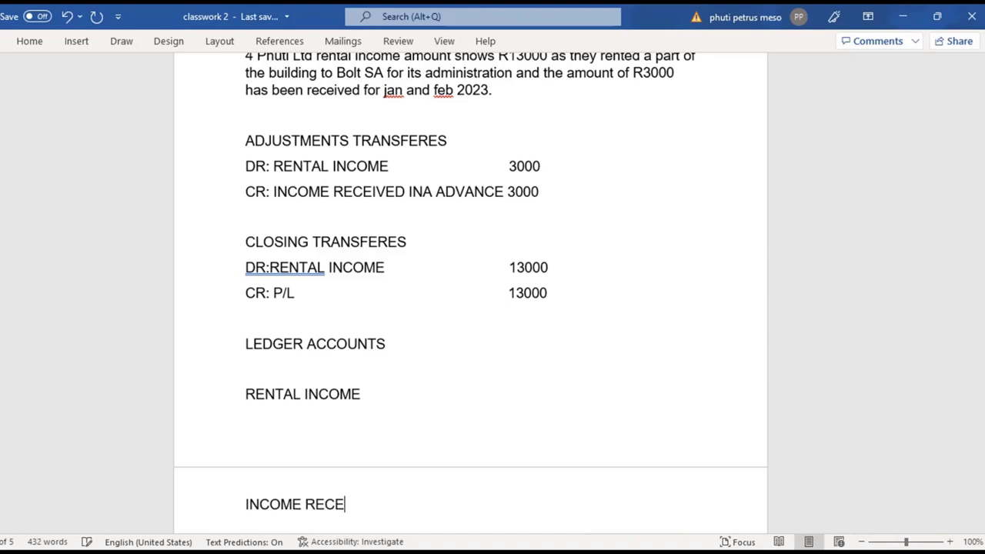
pyautogui.write('IVED IN AD')
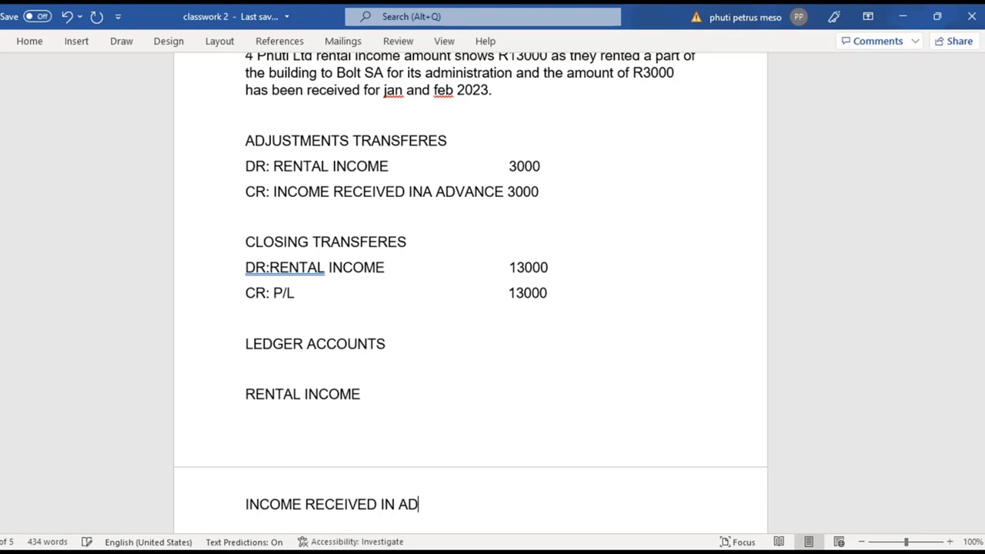
pyautogui.write('VANCE')
pyautogui.press('Return')
pyautogui.press('Return')
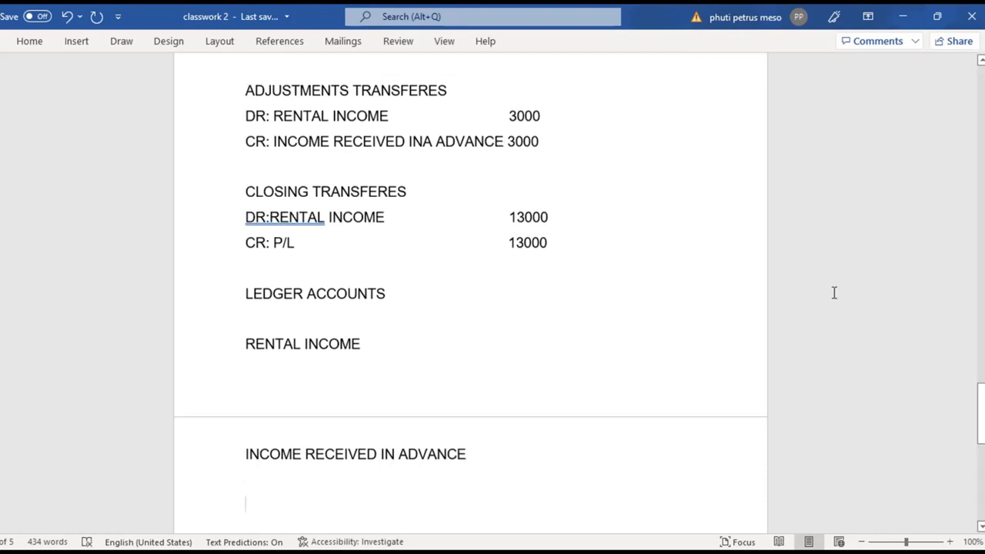
# Step: Add the account heading "PROFIT AND LOSS ACCOUNT" below the income received in advance heading
pyautogui.scroll(-3, 826, 303)
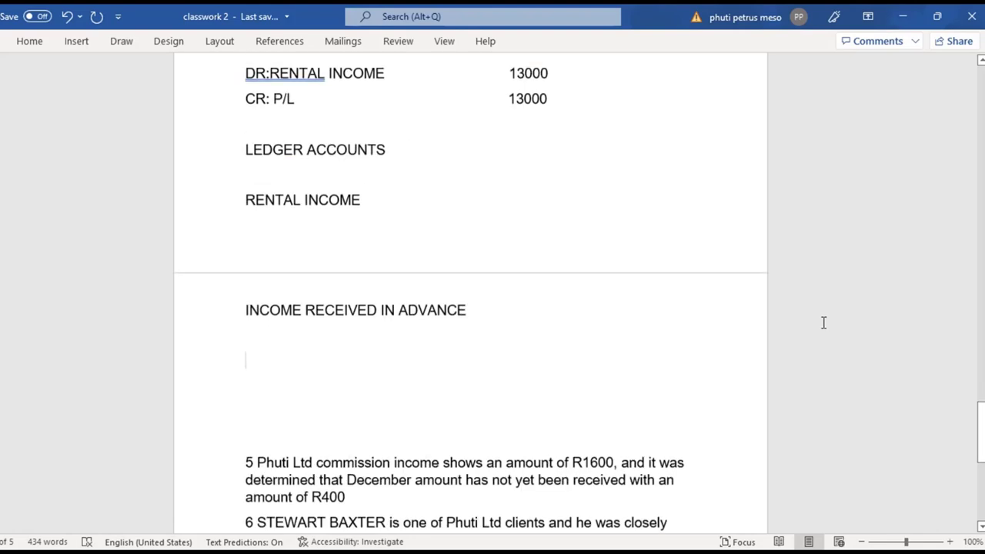
pyautogui.write('P')
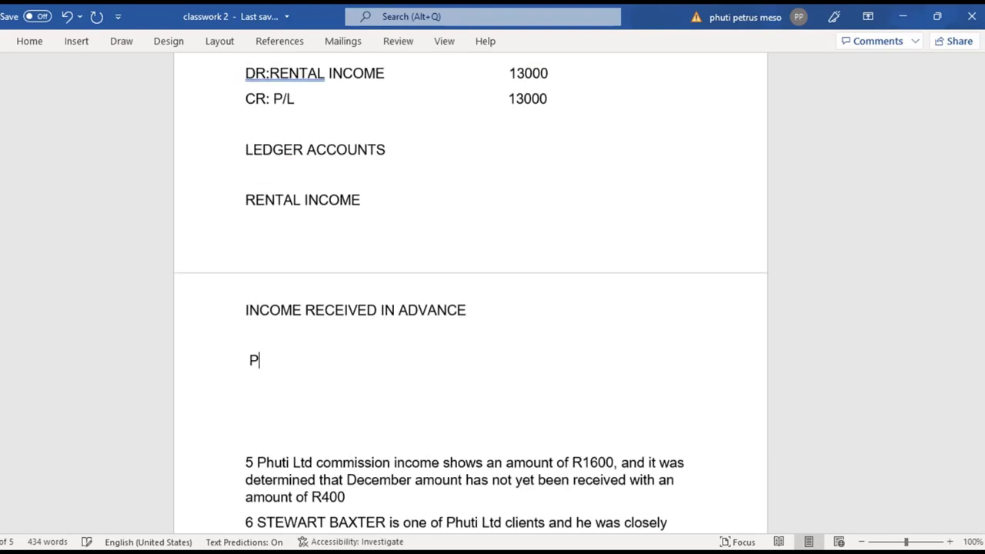
pyautogui.write('ROFIT AND LOAA')
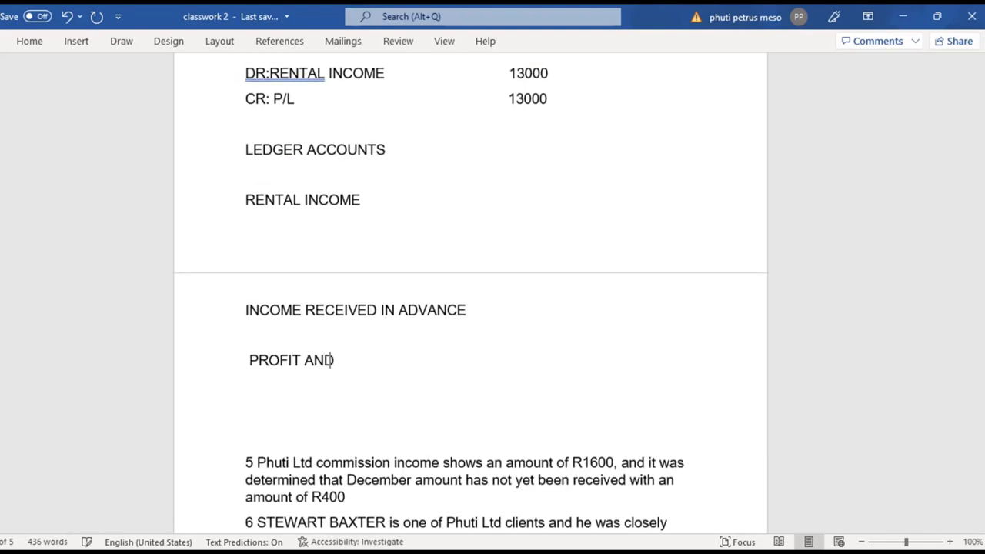
pyautogui.press('BackSpace')
pyautogui.press('BackSpace')
pyautogui.press('BackSpace')
pyautogui.write('OSS ACCOUNT')
pyautogui.press('Return')
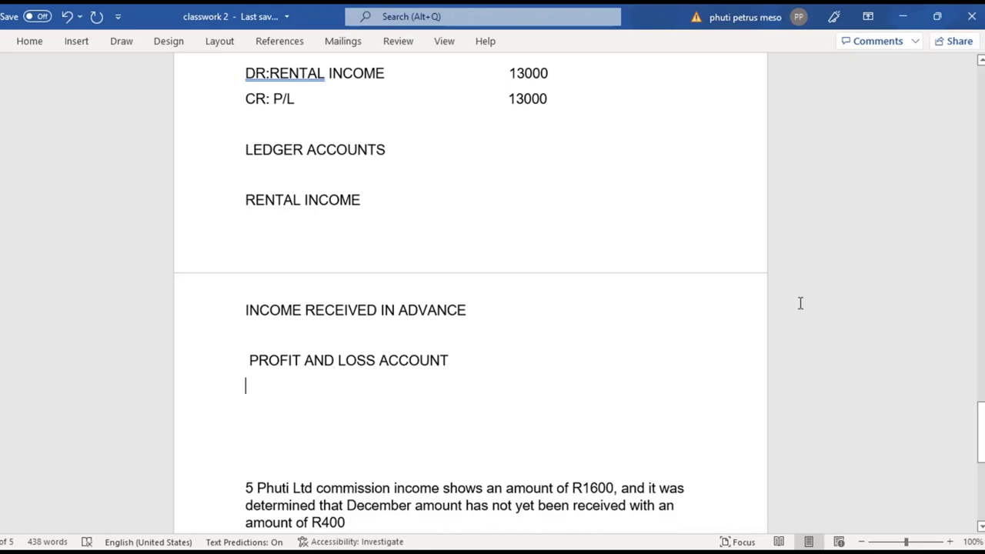
# Step: Add the entry "CR: BAL B/D" with the amount 13000 directly below the RENTAL INCOME heading
pyautogui.click(390, 200)
pyautogui.press('Return')
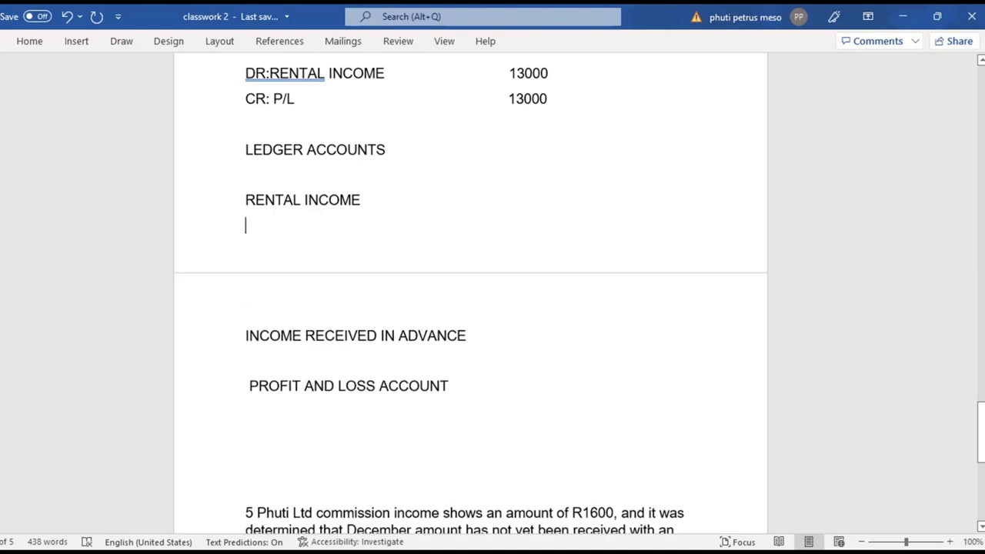
pyautogui.write('CR')
pyautogui.write(':')
pyautogui.press('BackSpace')
pyautogui.write(': BAL ')
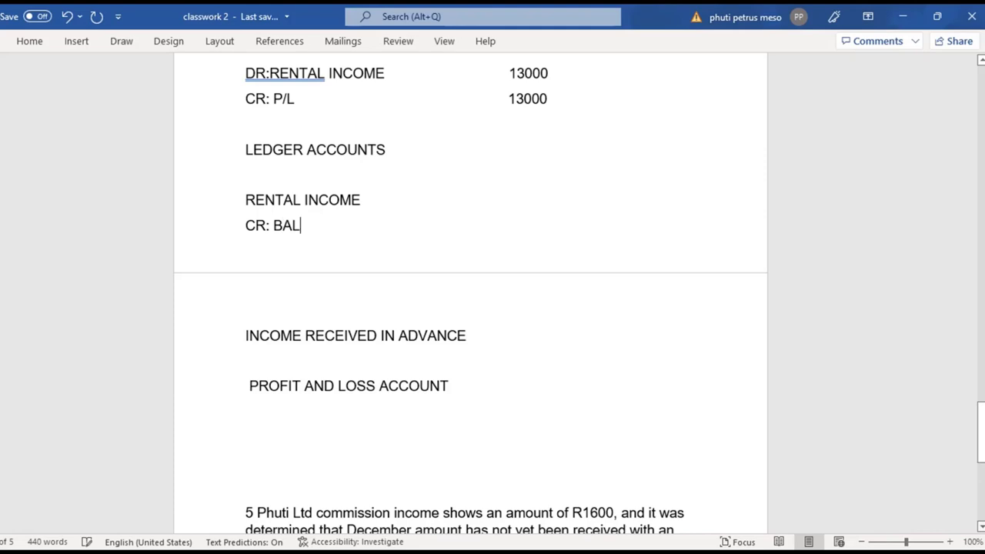
pyautogui.write('B/D')
pyautogui.press('Tab')
pyautogui.press('Tab')
pyautogui.press('Tab')
pyautogui.press('Tab')
pyautogui.press('Tab')
pyautogui.write('13000')
pyautogui.press('Return')
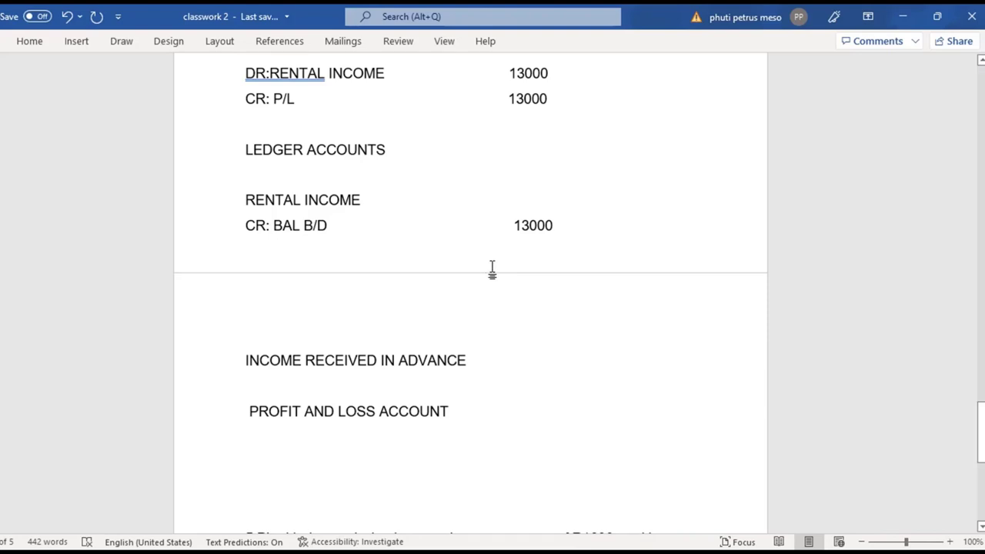
# Step: Add the entry "DR; RECEIVED INADVANCE" with the amount 3000 below the balance line of the rental income account
pyautogui.write('DR; ')
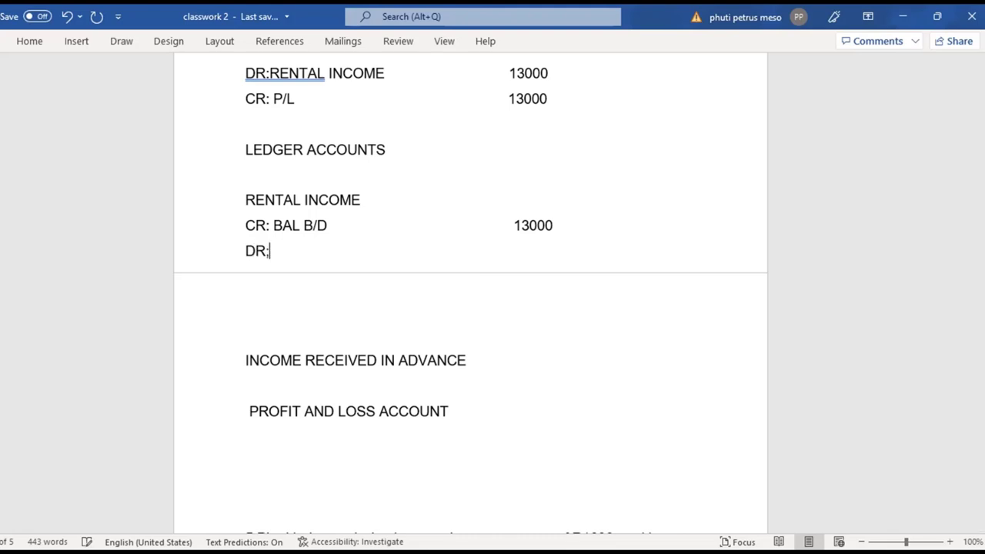
pyautogui.write('RECEIV')
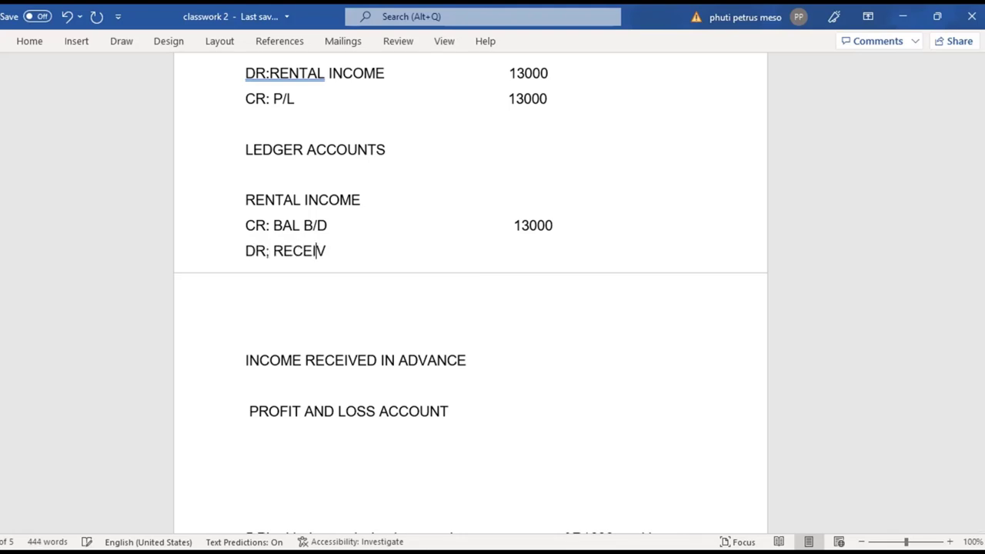
pyautogui.write('ED INADV')
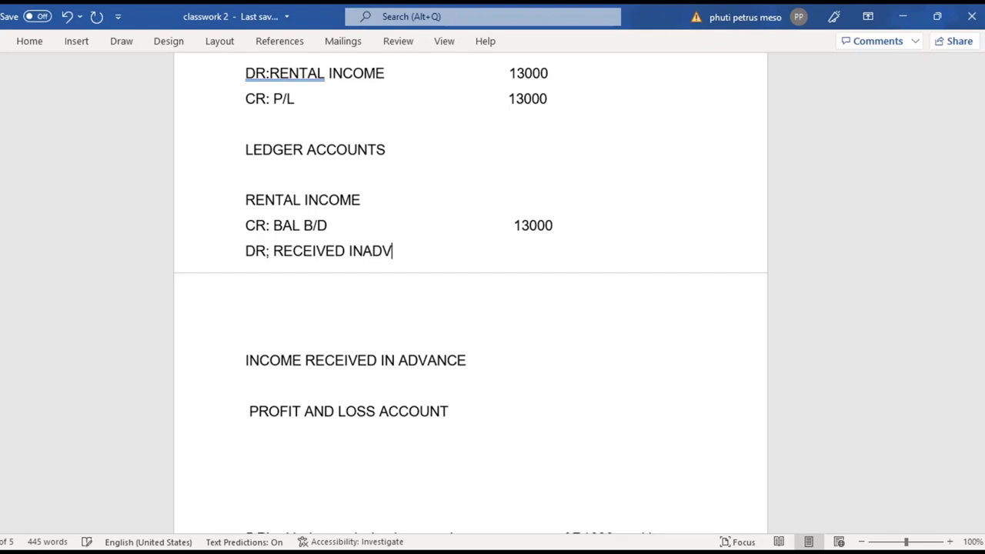
pyautogui.write('ANCE')
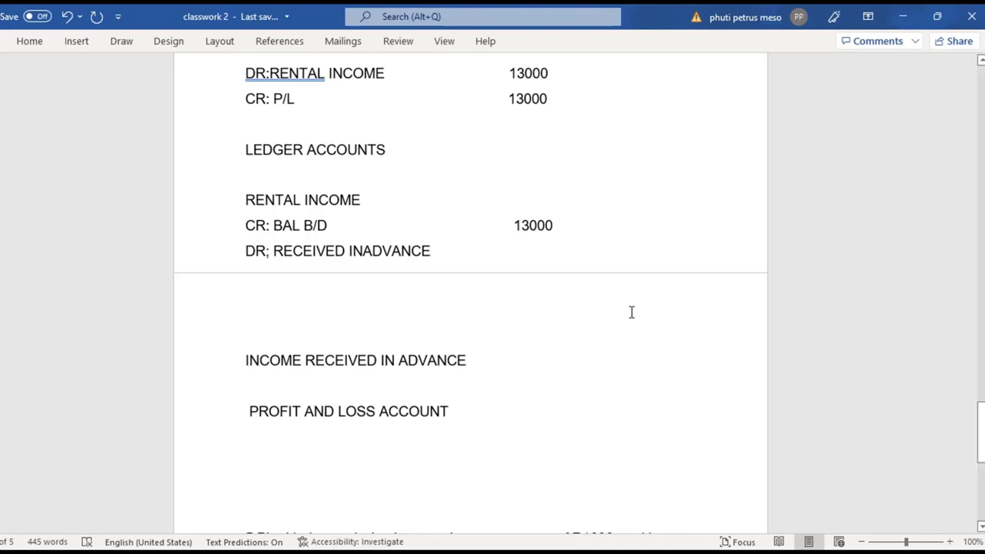
pyautogui.scroll(3, 631, 311)
pyautogui.scroll(3, 631, 311)
pyautogui.scroll(-4, 501, 360)
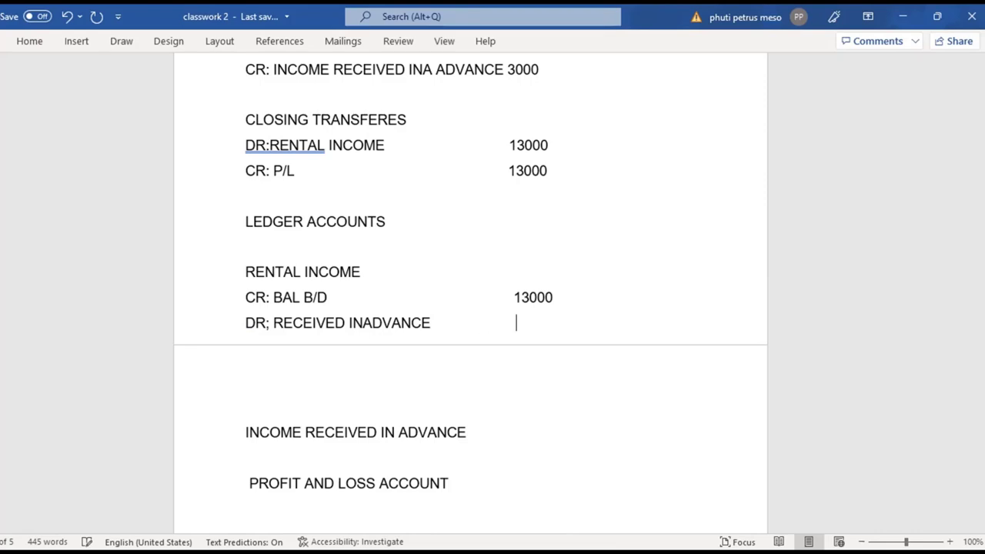
pyautogui.write('3000')
pyautogui.press('Return')
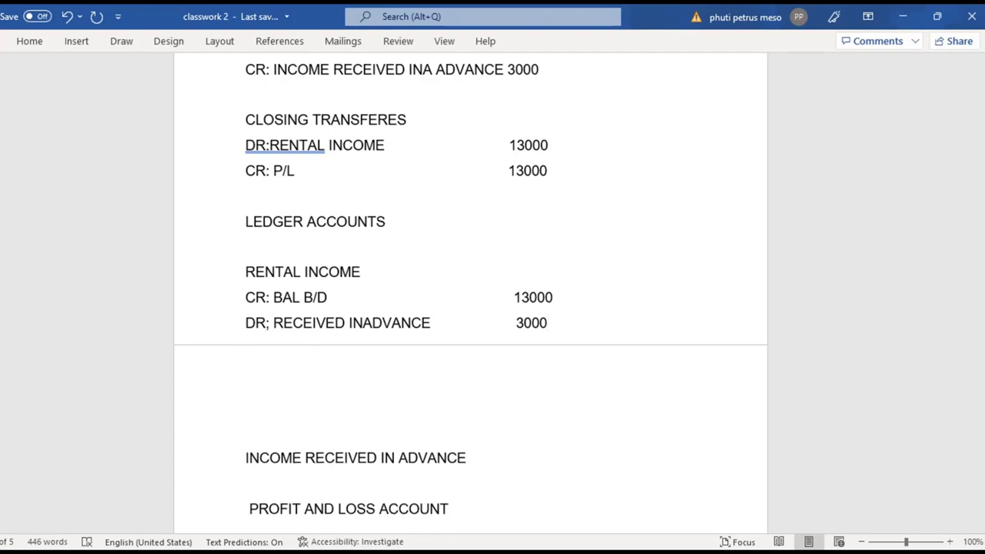
# Step: Add the entry "DR:PROFIT AND LOSS" with the amount 10000 as the last line of the rental income account
pyautogui.write('PROFIT')
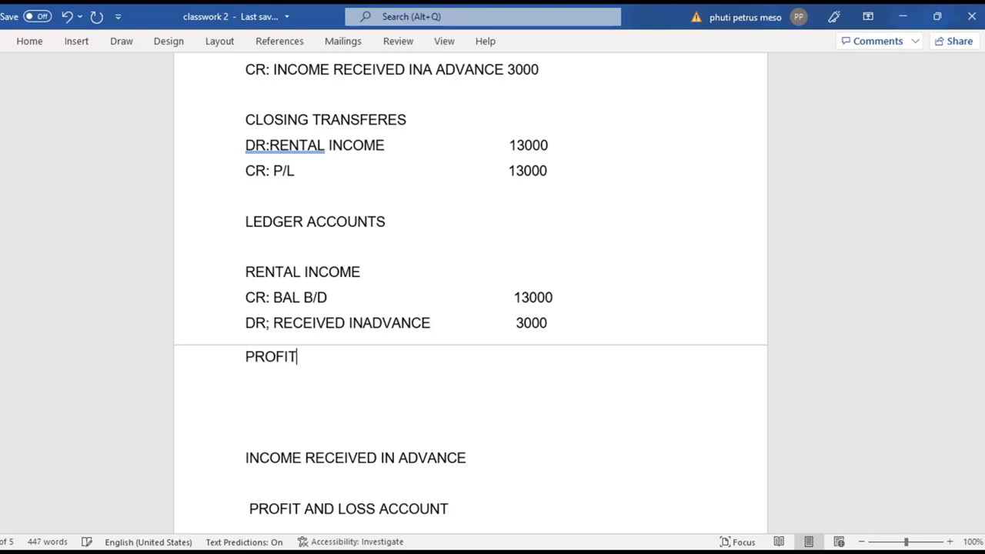
pyautogui.write(' AND LOSS                                     ')
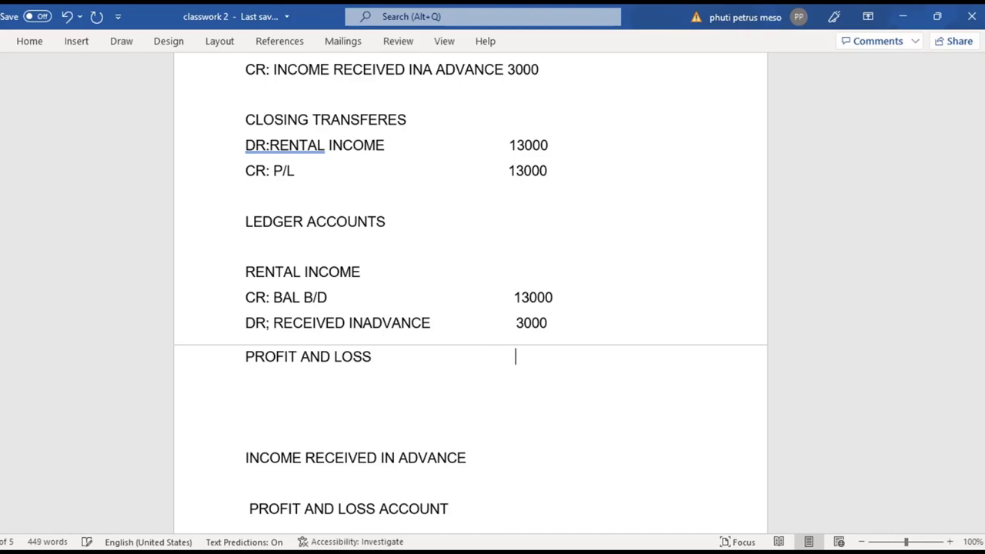
pyautogui.write('  10000')
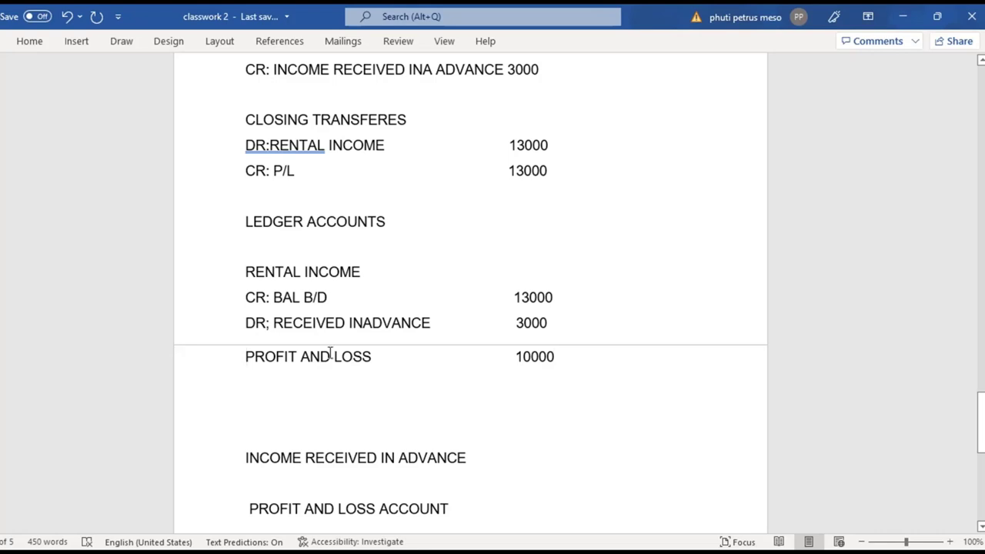
pyautogui.press('Home')
pyautogui.write('DR:')
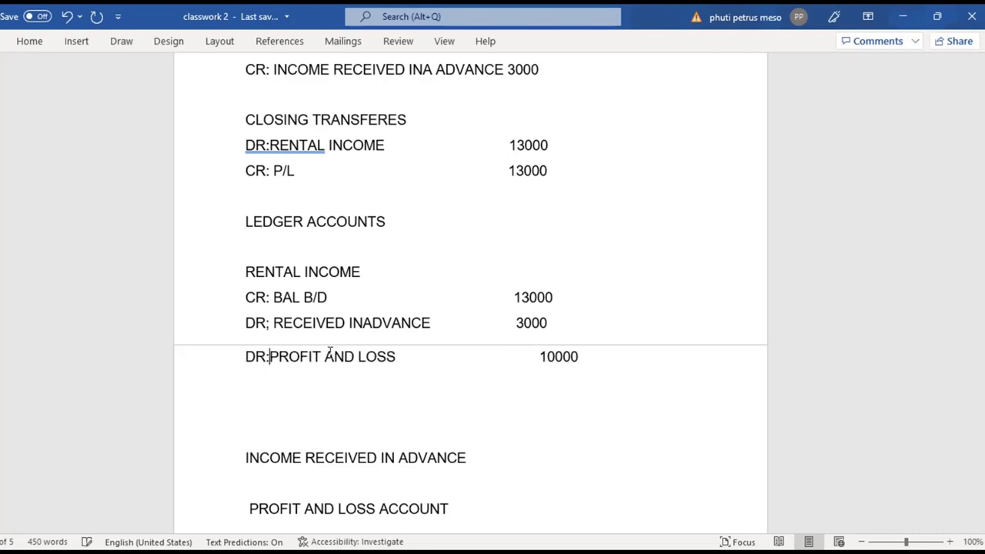
# Step: Remove the extra spaces before 10000 so the amount lines up with the amounts above it
pyautogui.click(540, 357)
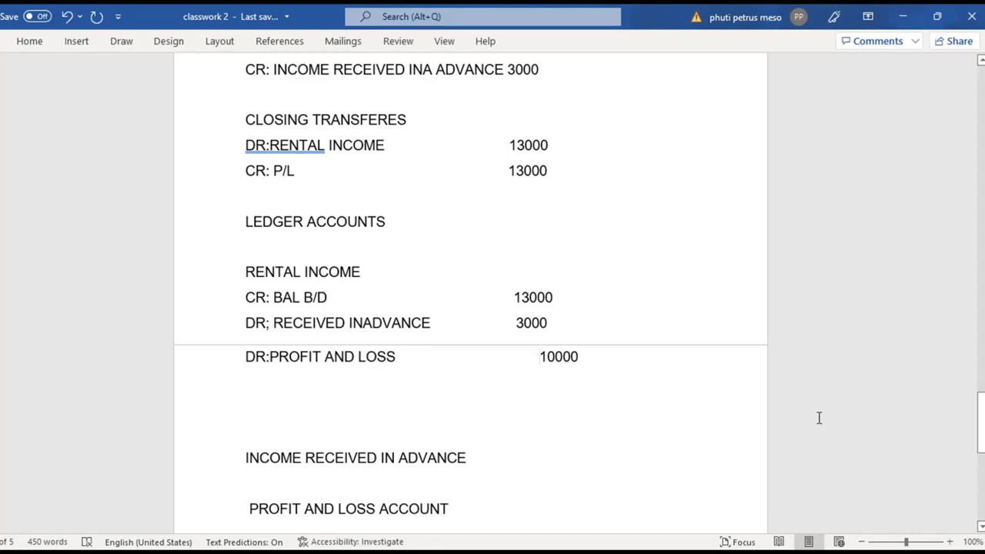
pyautogui.press('BackSpace')
pyautogui.press('BackSpace')
pyautogui.press('BackSpace')
pyautogui.press('BackSpace')
pyautogui.press('BackSpace')
pyautogui.press('BackSpace')
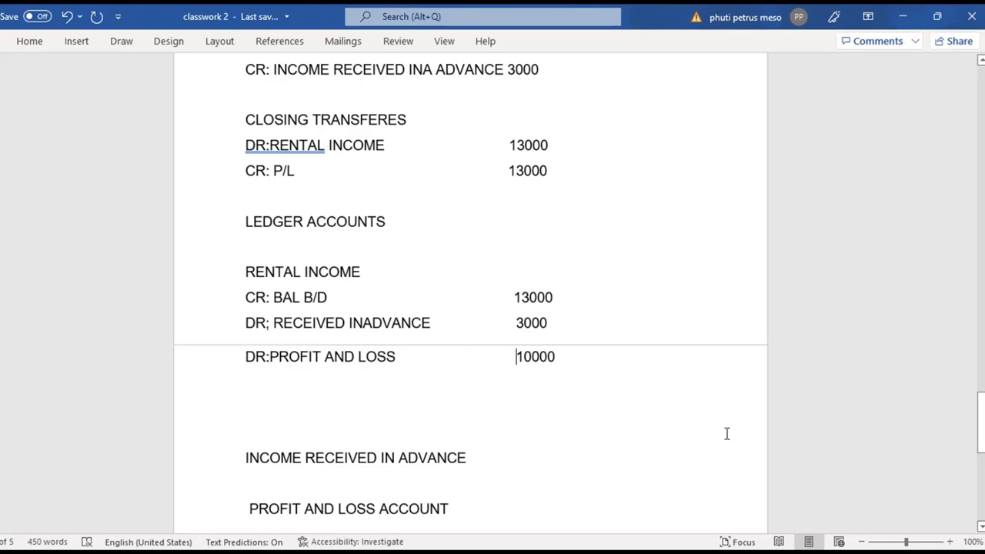
# Step: Add the entry label "CR:RENTAL INCOME" on a new line below the INCOME RECEIVED IN ADVANCE heading
pyautogui.scroll(-3, 656, 387)
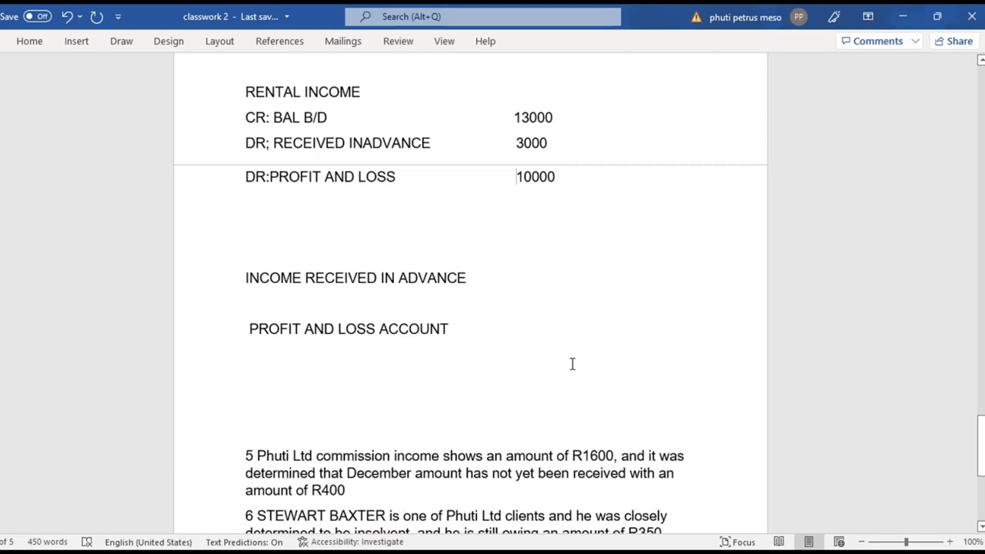
pyautogui.click(494, 278)
pyautogui.press('Return')
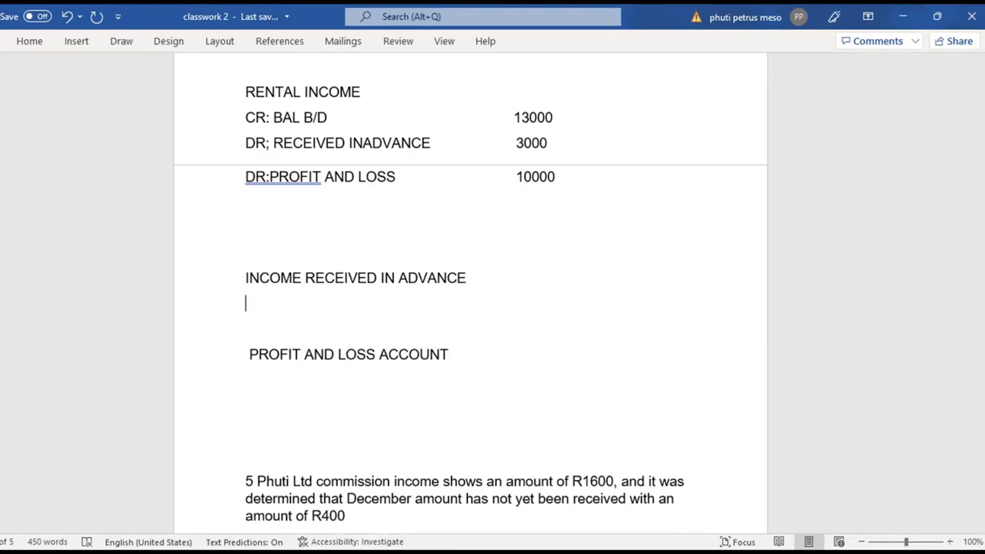
pyautogui.write('RENTA')
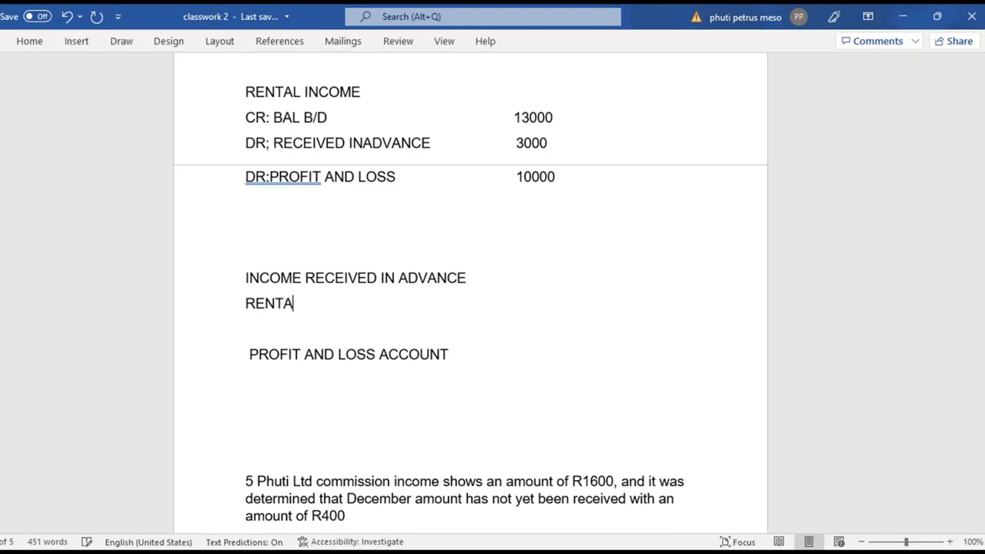
pyautogui.write('L INCOME')
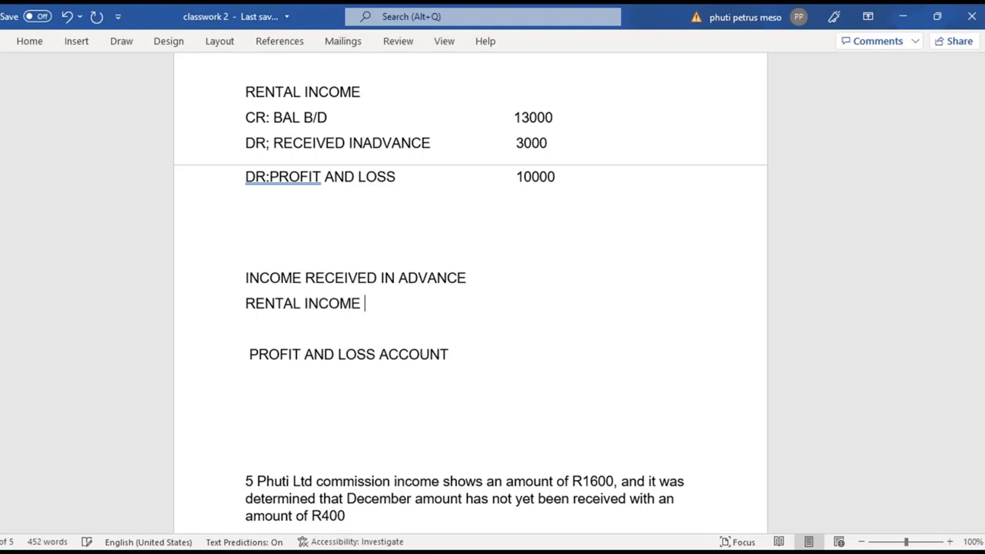
pyautogui.press('Left')
pyautogui.press('Left')
pyautogui.press('Left')
pyautogui.press('Left')
pyautogui.press('Left')
pyautogui.press('Left')
pyautogui.press('Left')
pyautogui.press('Left')
pyautogui.press('Left')
pyautogui.press('Left')
pyautogui.press('Left')
pyautogui.press('Left')
pyautogui.write('CR')
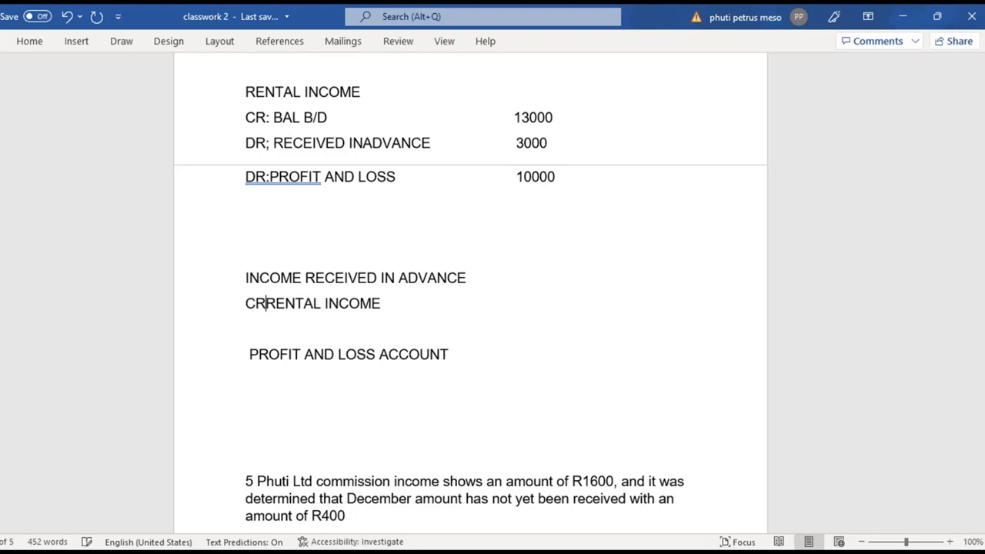
pyautogui.write(':')
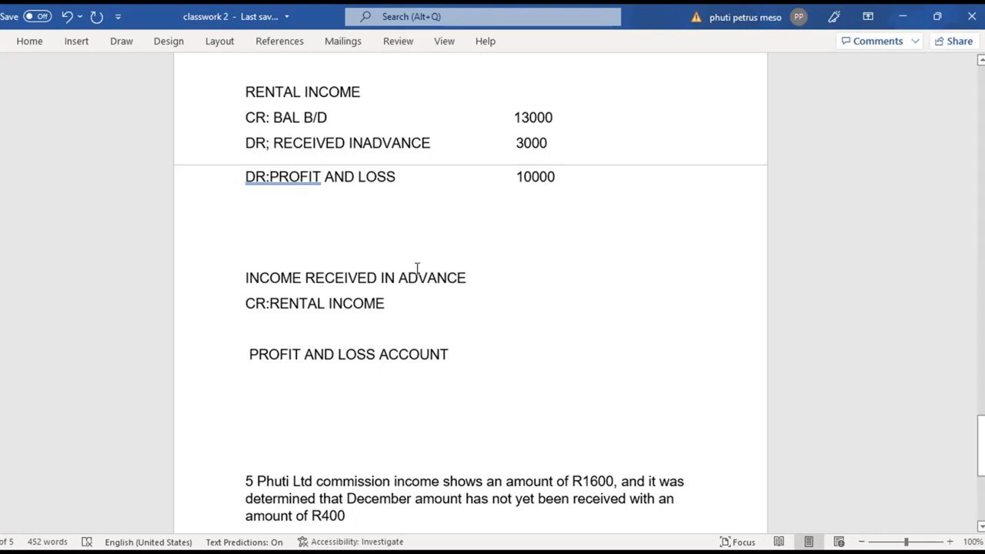
# Step: Enter the amount 3000 for the rental income entry of the income received in advance account, aligned with the amount column
pyautogui.click(419, 306)
pyautogui.press('Tab')
pyautogui.press('Tab')
pyautogui.press('Tab')
pyautogui.press('Tab')
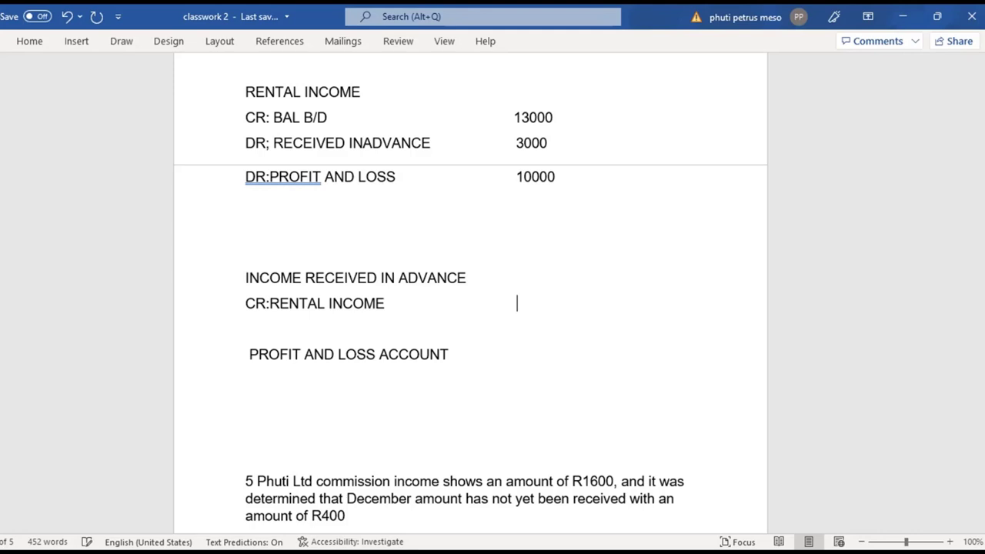
pyautogui.write('3000')
# Step: Add the entry "CR: RENTAL INCOME" with the amount 13000 below the PROFIT AND LOSS ACCOUNT heading
pyautogui.press('Down')
pyautogui.press('Down')
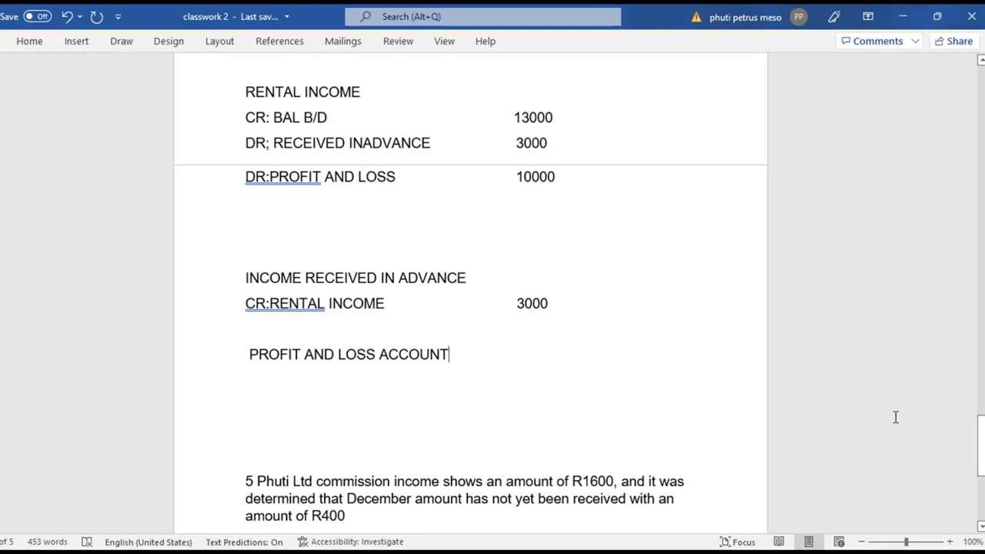
pyautogui.press('Return')
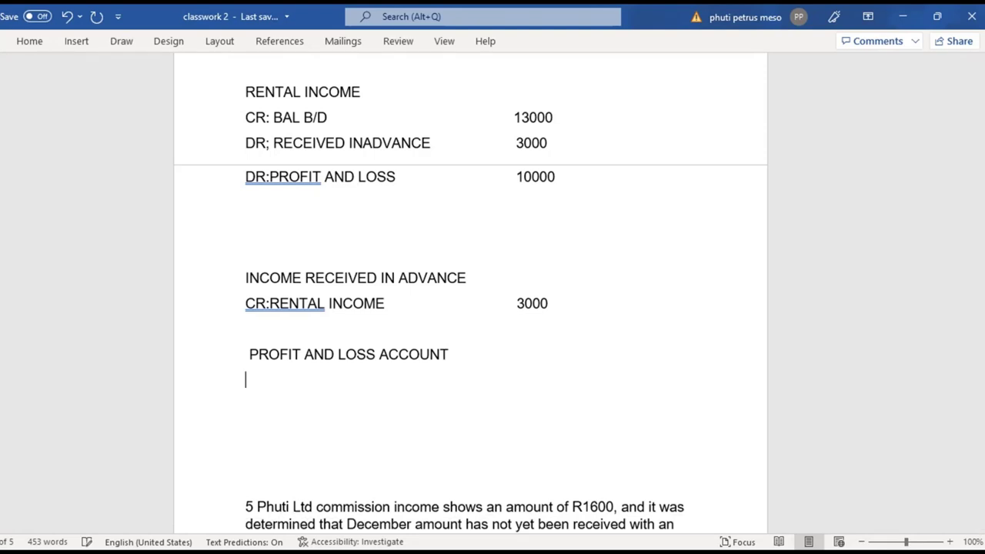
pyautogui.write('CR: RENTAL INCOME')
pyautogui.press('Tab')
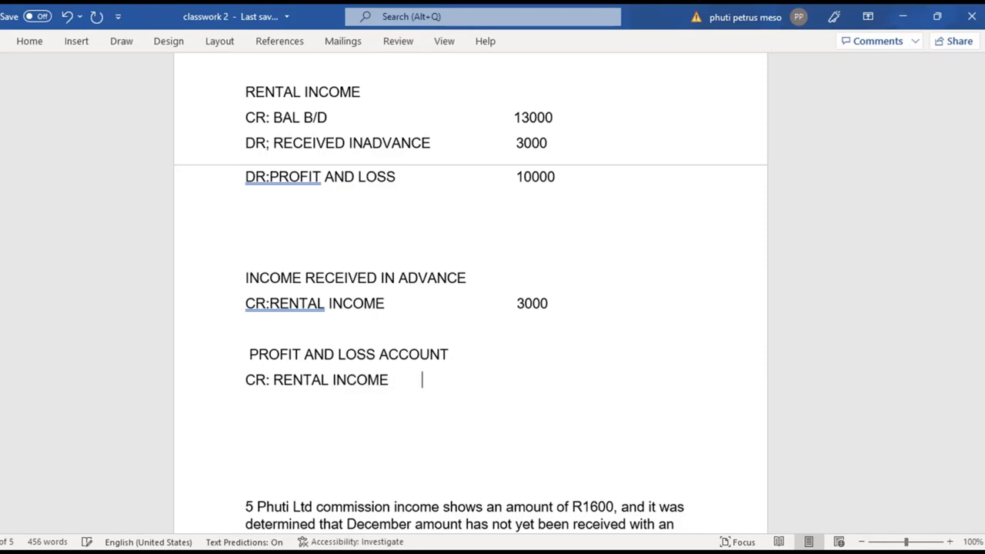
pyautogui.press('Tab')
pyautogui.press('Tab')
pyautogui.write('13000')
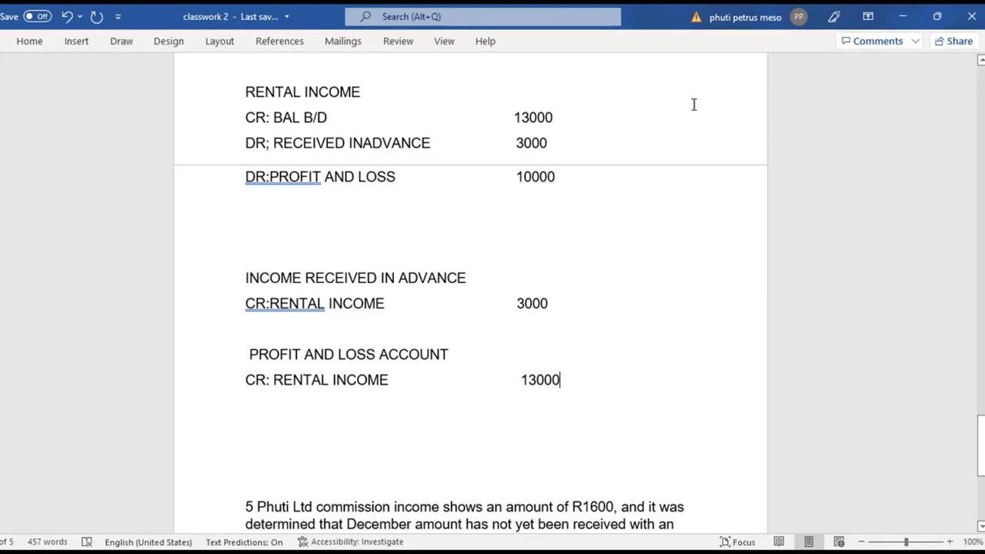
# Step: Add the heading "STATEMENT OF FINANCIAL POSTION" below the profit and loss account, separated by a blank line
pyautogui.scroll(-3, 634, 227)
pyautogui.press('Up')
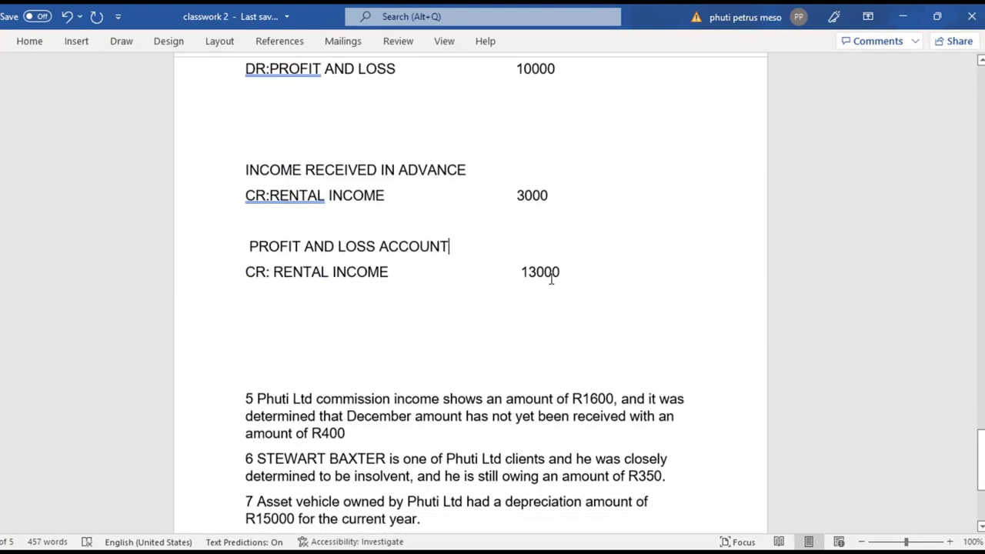
pyautogui.press('Return')
pyautogui.press('Return')
pyautogui.write('STATEMENT OF F')
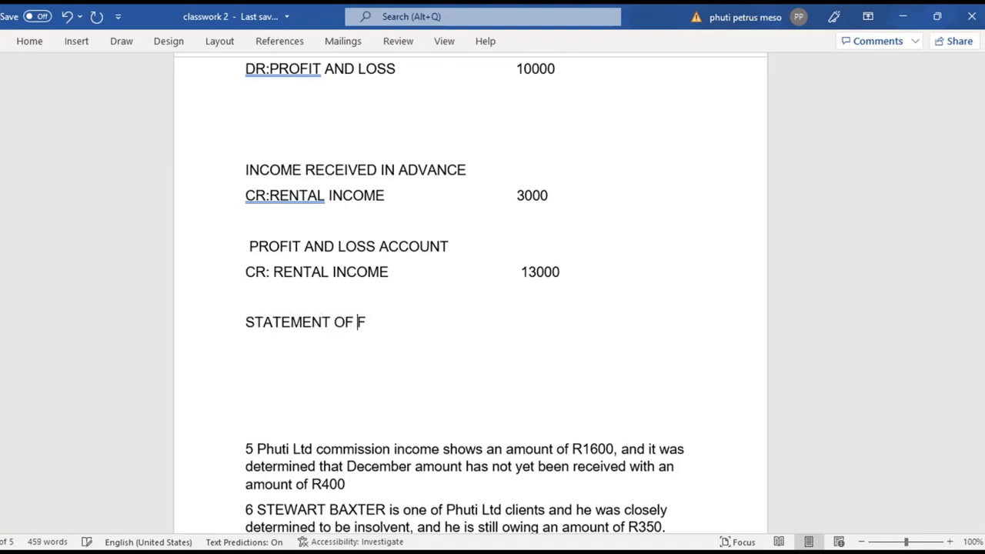
pyautogui.write('INAN')
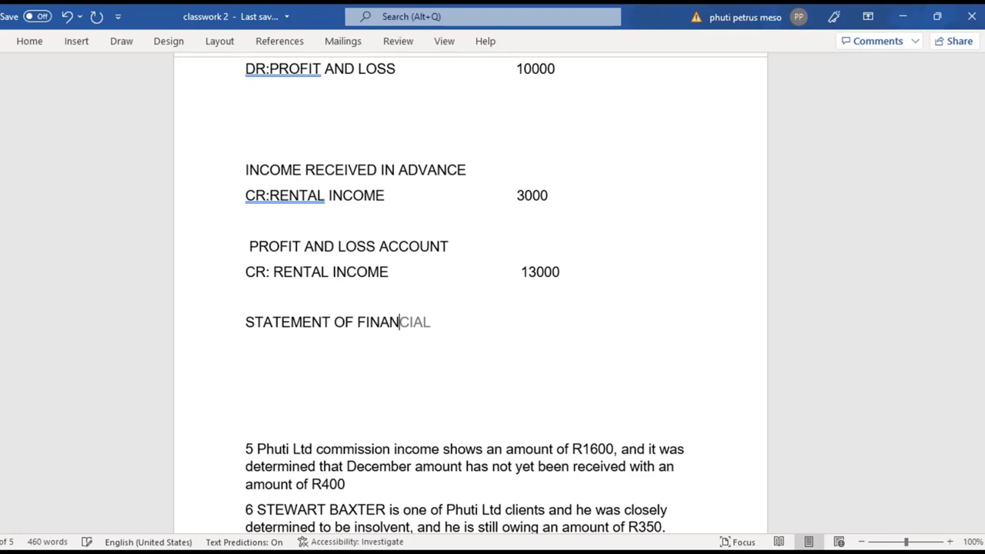
pyautogui.write('CIAL POSTION')
# Step: Add the line "TRADE PAYABLES: INCOME RECEIVED INA DVANCE" below the statement of financial position heading
pyautogui.press('Return')
pyautogui.write('TRA')
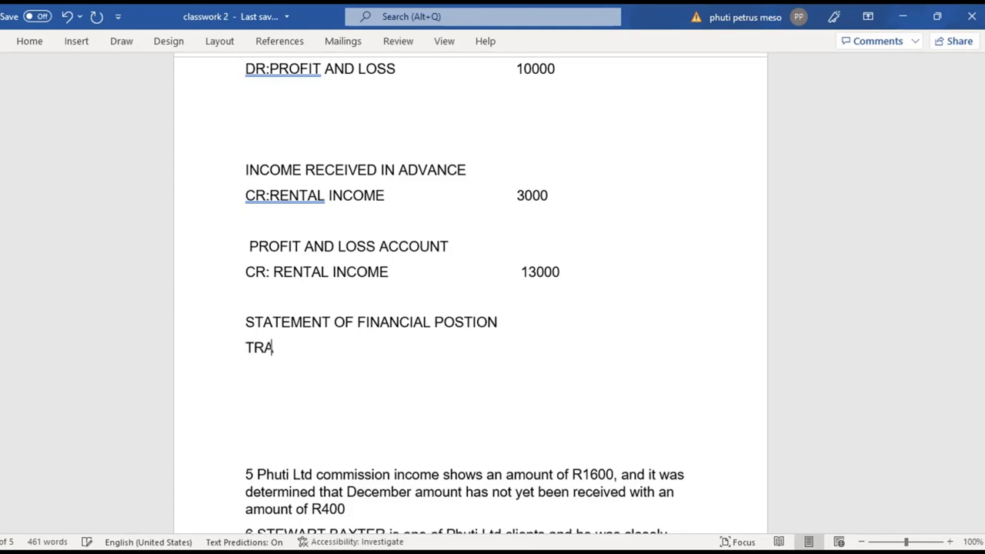
pyautogui.write('DE PAYABLE')
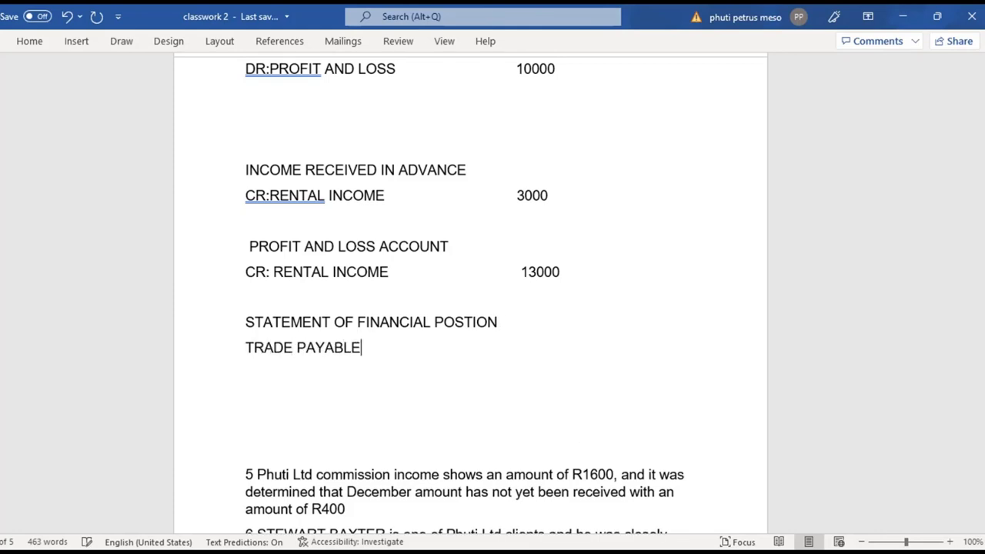
pyautogui.write('DS')
pyautogui.press('BackSpace')
pyautogui.press('BackSpace')
pyautogui.write(';S')
pyautogui.press('BackSpace')
pyautogui.press('BackSpace')
pyautogui.press('BackSpace')
pyautogui.press('BackSpace')
pyautogui.write('ES: INCOME RECEIBVE')
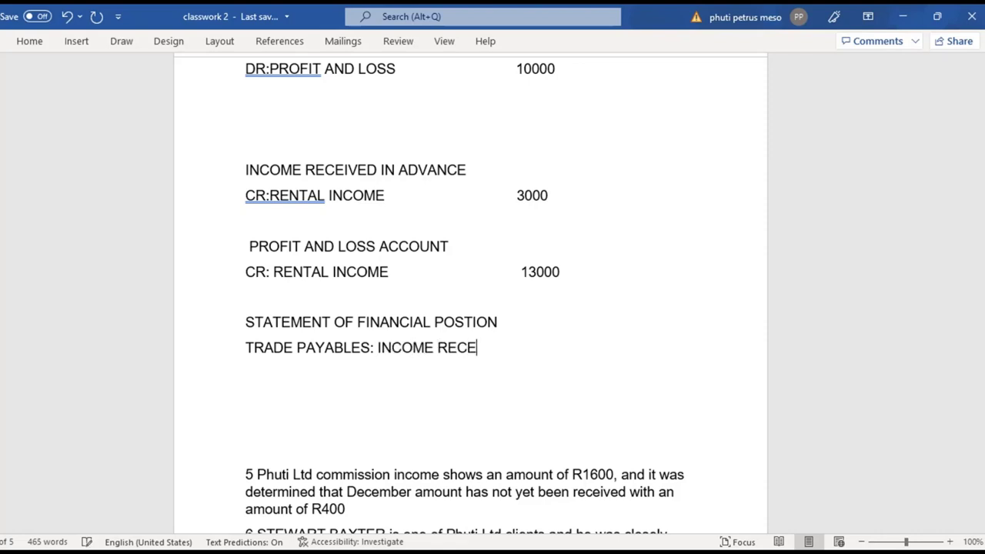
pyautogui.press('BackSpace')
pyautogui.press('BackSpace')
pyautogui.press('BackSpace')
pyautogui.press('BackSpace')
pyautogui.write('IVED INA D')
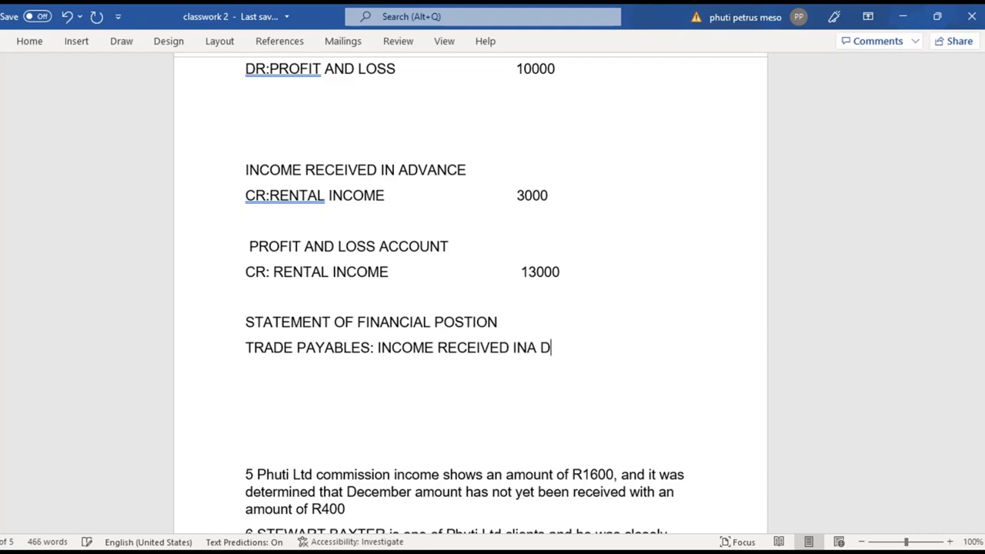
pyautogui.write('VANCE')
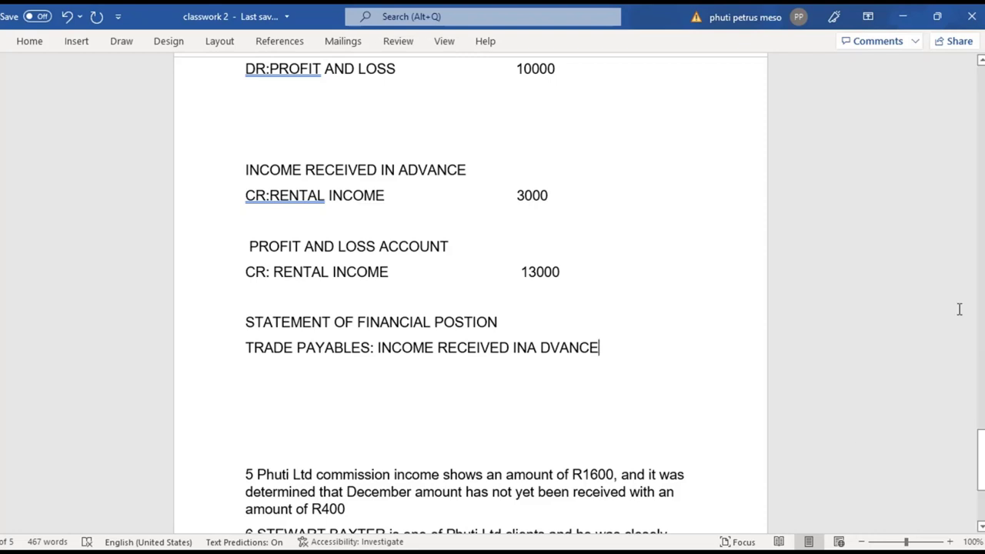
pyautogui.scroll(-5, 626, 374)
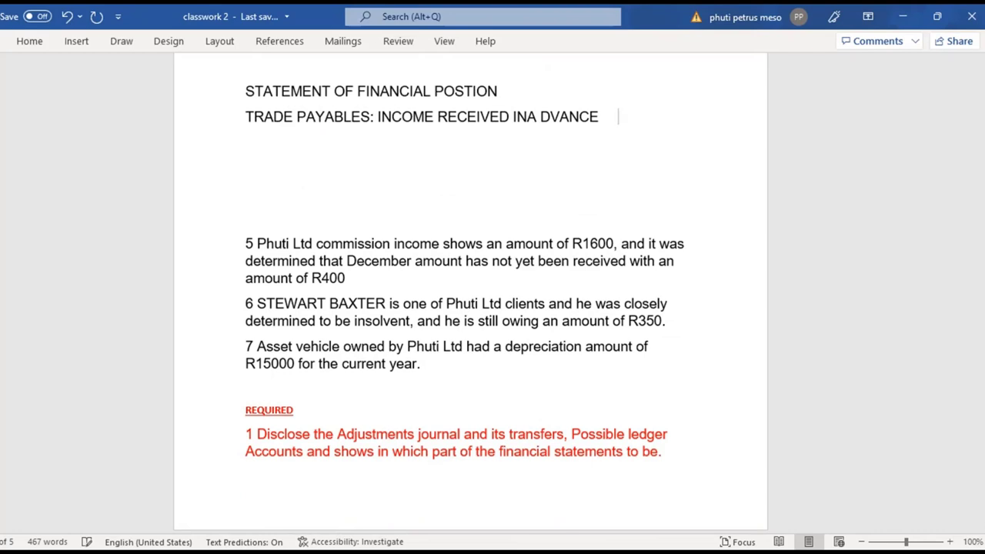
# Step: Enter the amount 3000 for the trade payables line under the statement of financial position
pyautogui.write('3000')
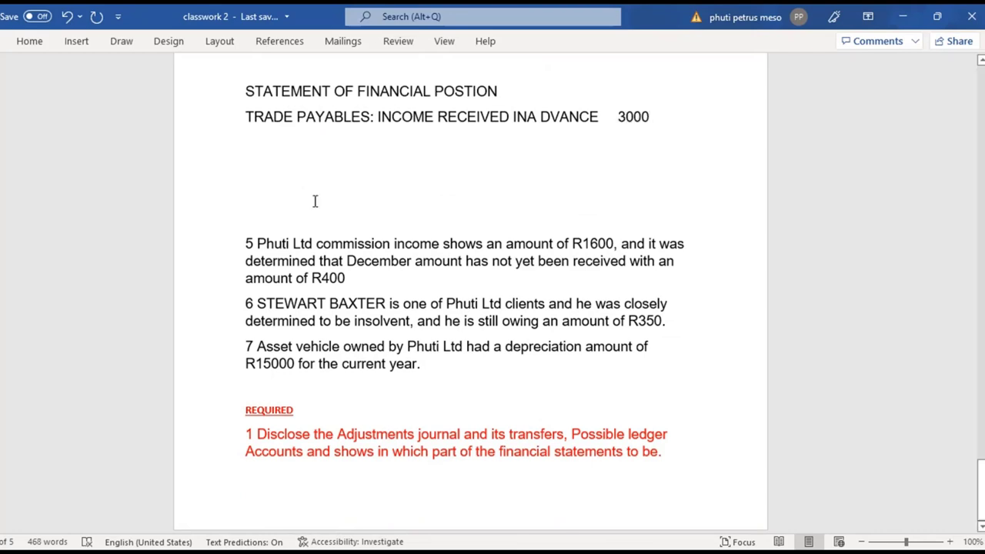
# Step: End the question 5 text with a period after "amount of R400"
pyautogui.click(424, 286)
pyautogui.click(380, 281)
pyautogui.write('.')
pyautogui.write('( accru')
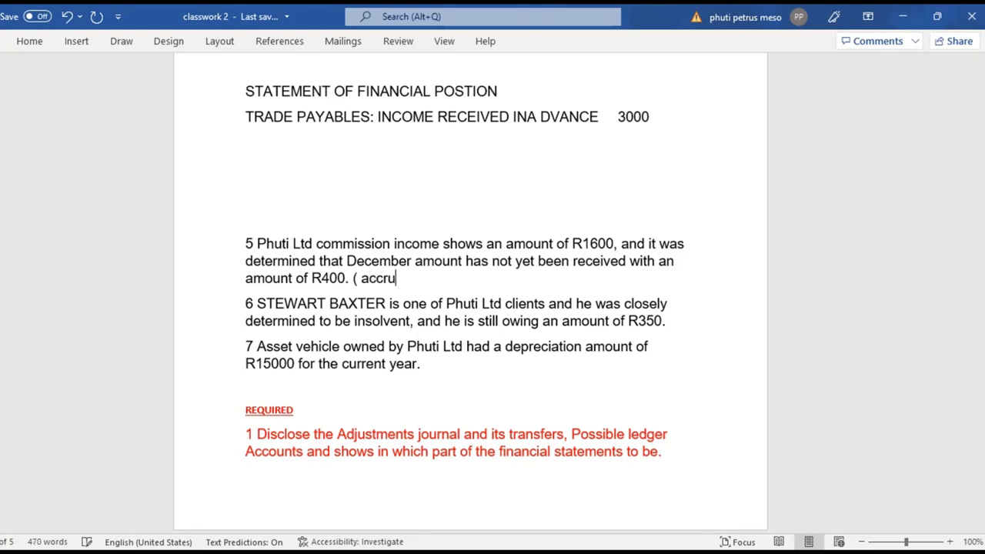
pyautogui.write('ed income)')
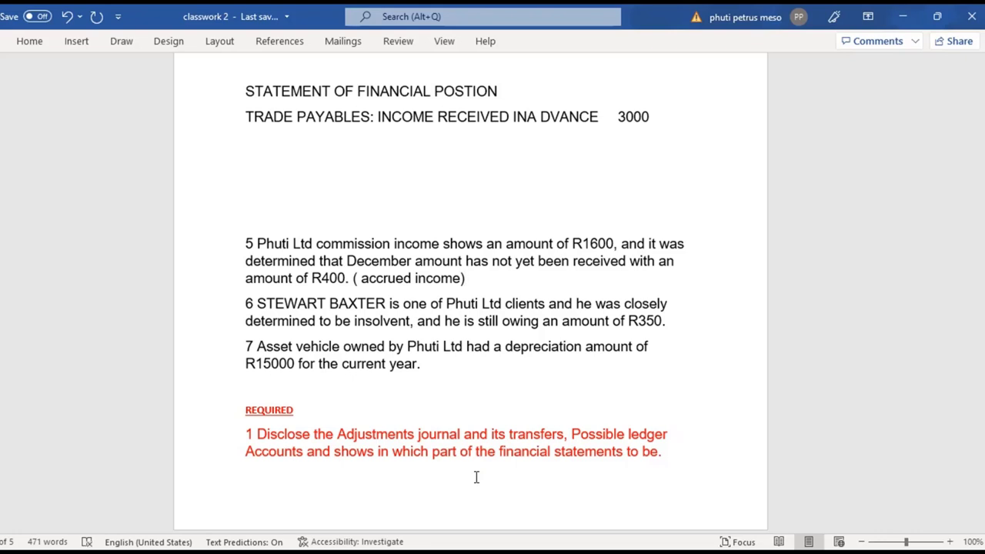
pyautogui.press('BackSpace')
pyautogui.press('BackSpace')
pyautogui.press('BackSpace')
pyautogui.press('BackSpace')
pyautogui.press('BackSpace')
pyautogui.press('BackSpace')
pyautogui.press('BackSpace')
pyautogui.press('BackSpace')
pyautogui.press('BackSpace')
pyautogui.press('BackSpace')
pyautogui.press('BackSpace')
pyautogui.press('BackSpace')
pyautogui.press('BackSpace')
pyautogui.press('BackSpace')
pyautogui.press('BackSpace')
pyautogui.press('BackSpace')
pyautogui.press('BackSpace')
# Step: Add the heading "ACCRUED INCOME" below the question 5 text, separated by a blank line
pyautogui.press('Return')
pyautogui.press('Return')
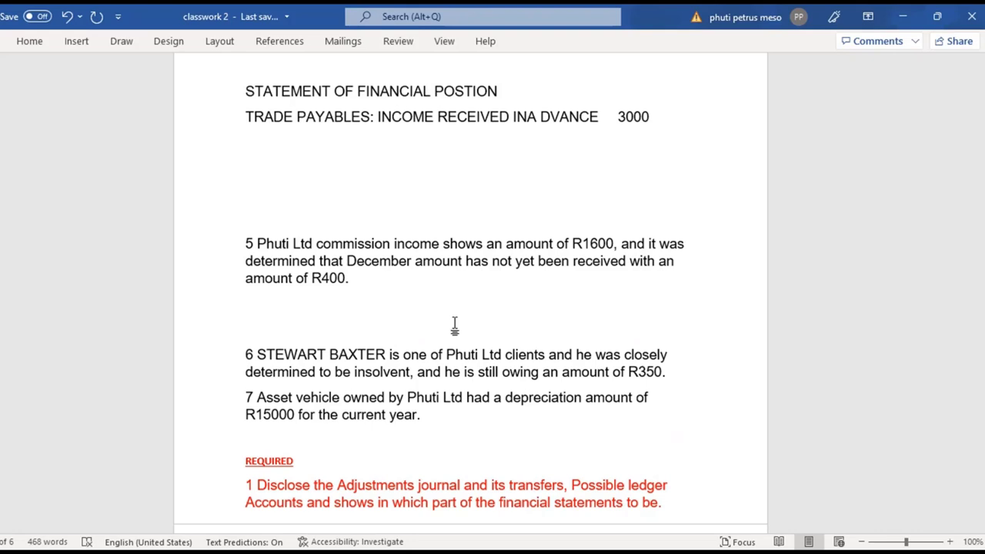
pyautogui.write('ACCRU')
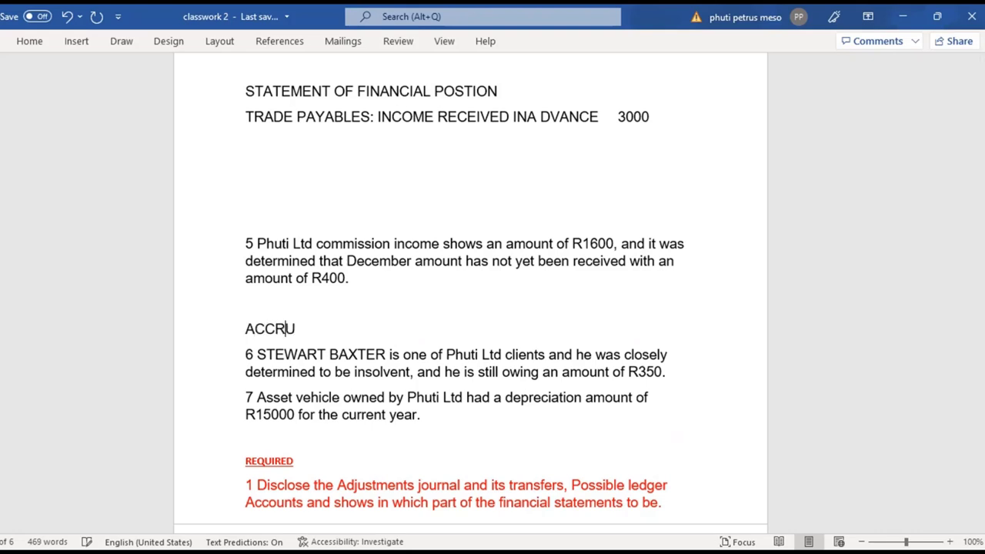
pyautogui.write('ED INCOME')
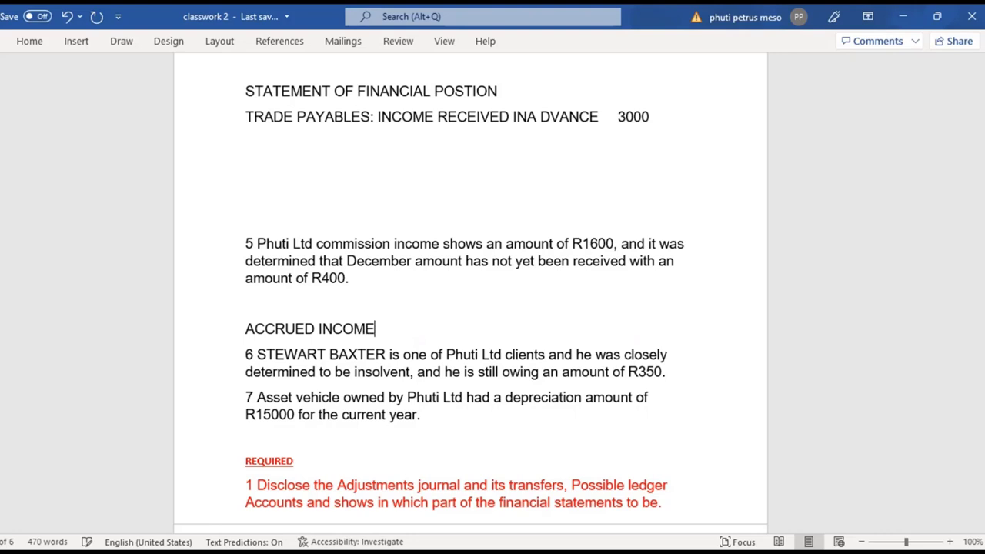
# Step: Add the heading "ADJUSMENT JOURNAL" below the ACCRUED INCOME heading, separated by a blank line
pyautogui.press('Return')
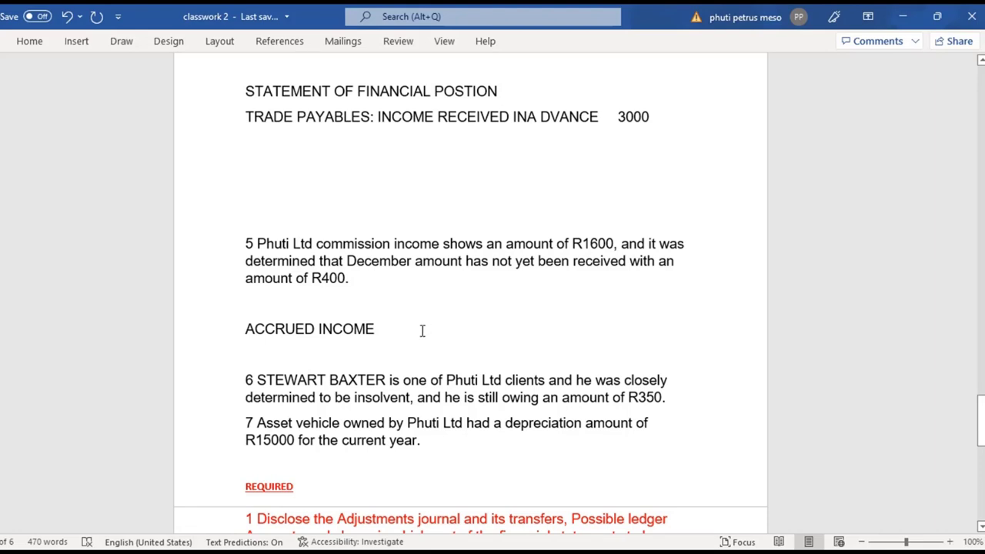
pyautogui.scroll(-2, 424, 330)
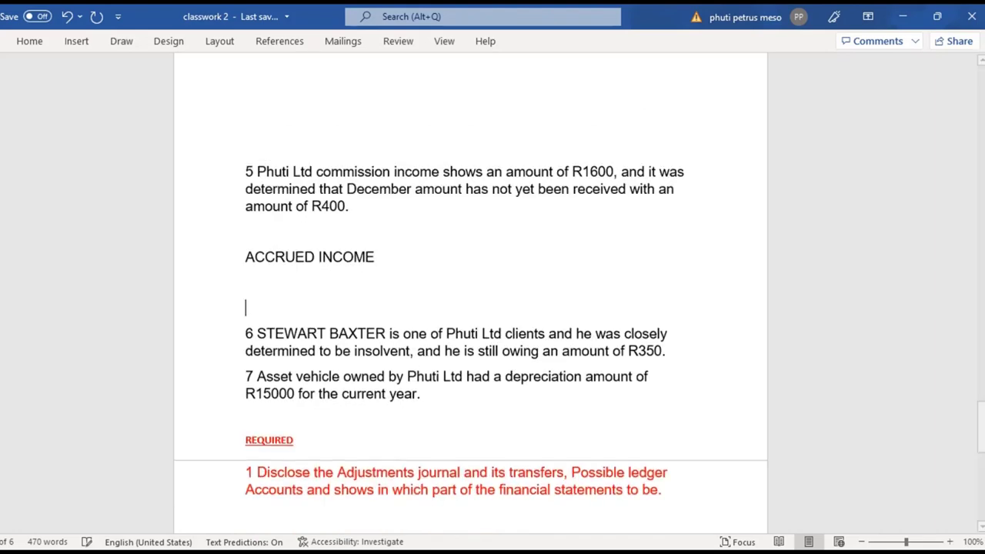
pyautogui.write('ADJUSMENT JOU')
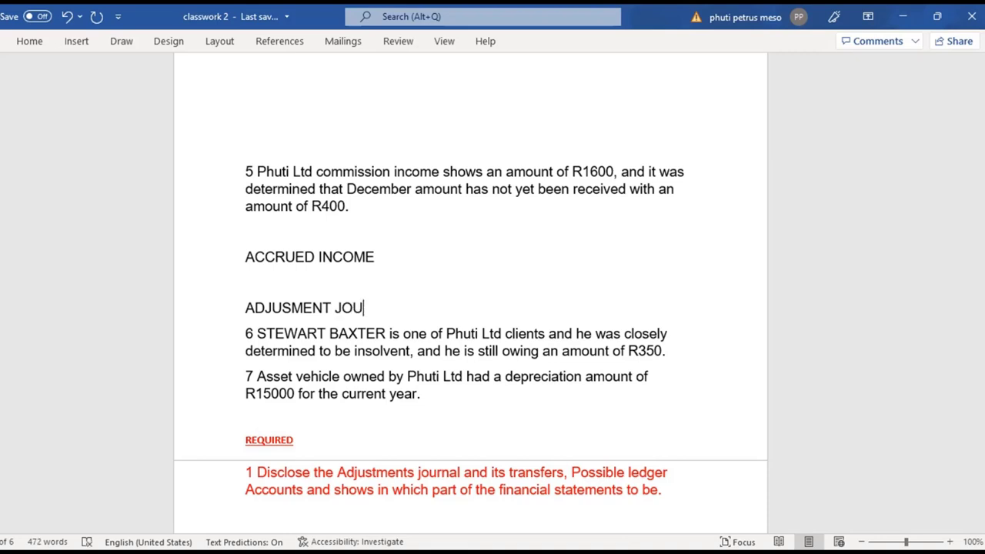
pyautogui.write('RNAL')
# Step: Add the heading "CLOSING TRANSFERS" below the adjustment journal heading, leaving three blank lines between them
pyautogui.press('Return')
pyautogui.press('Return')
pyautogui.press('Return')
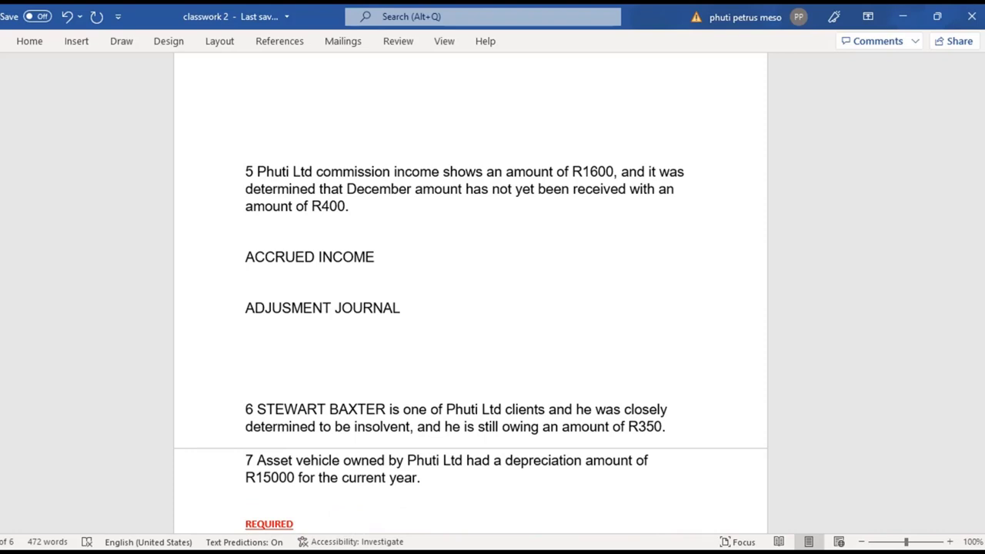
pyautogui.press('Return')
pyautogui.write('CLOS')
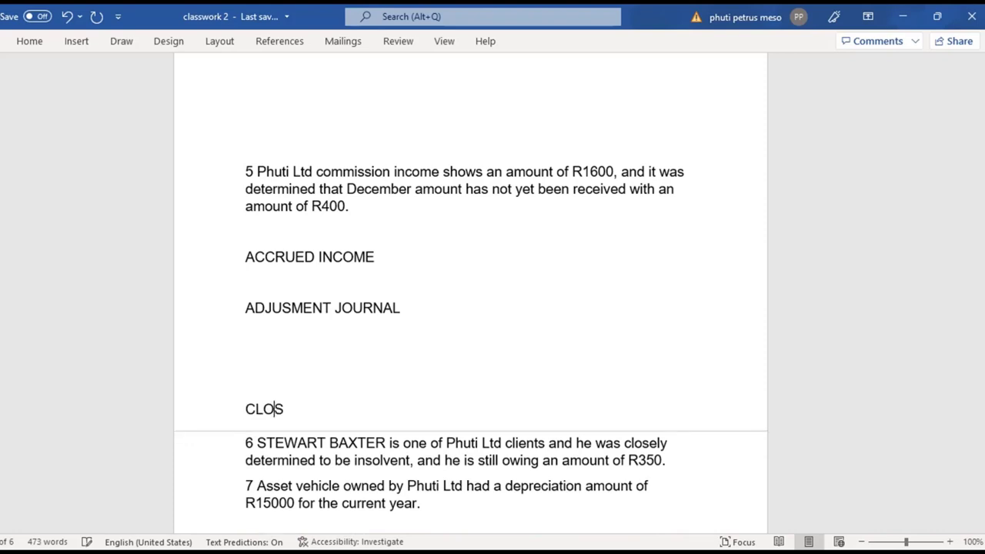
pyautogui.write('ING TRA')
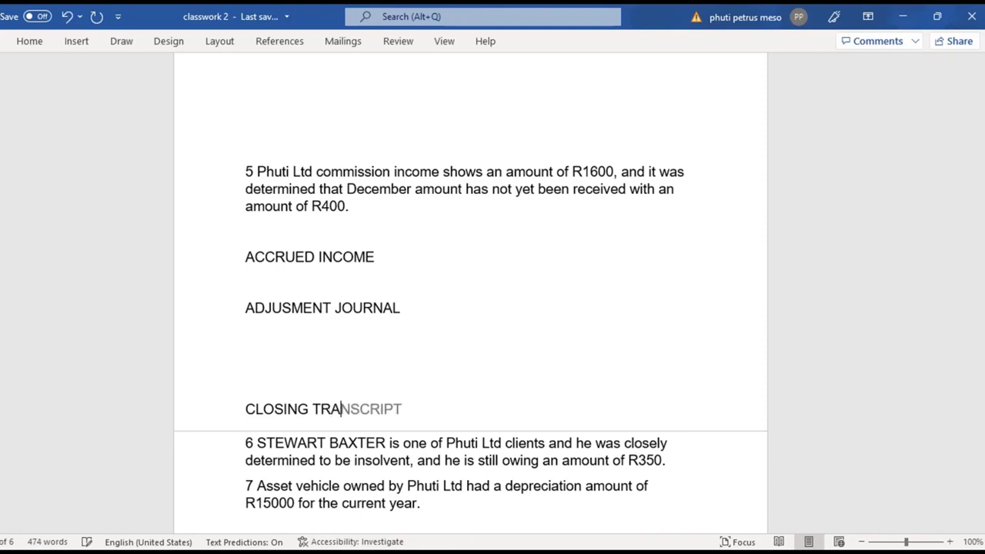
pyautogui.write('NSFERS')
# Step: Add the heading "LEDGER ACCOUNTS:" below the closing transfers heading, separated by a blank line
pyautogui.press('Return')
pyautogui.press('Return')
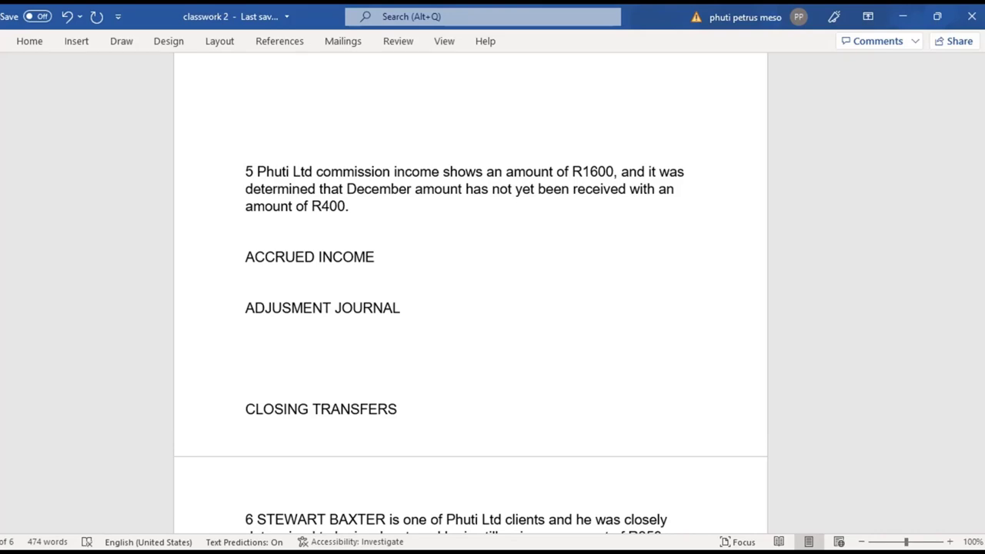
pyautogui.write('LEDGER ACCOUNTS')
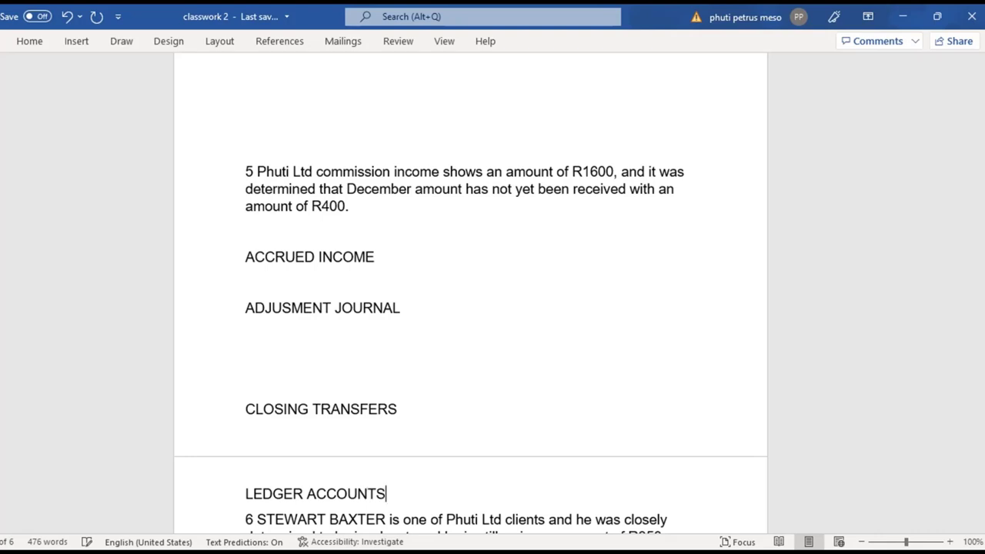
pyautogui.write(';')
pyautogui.press('BackSpace')
pyautogui.write(':')
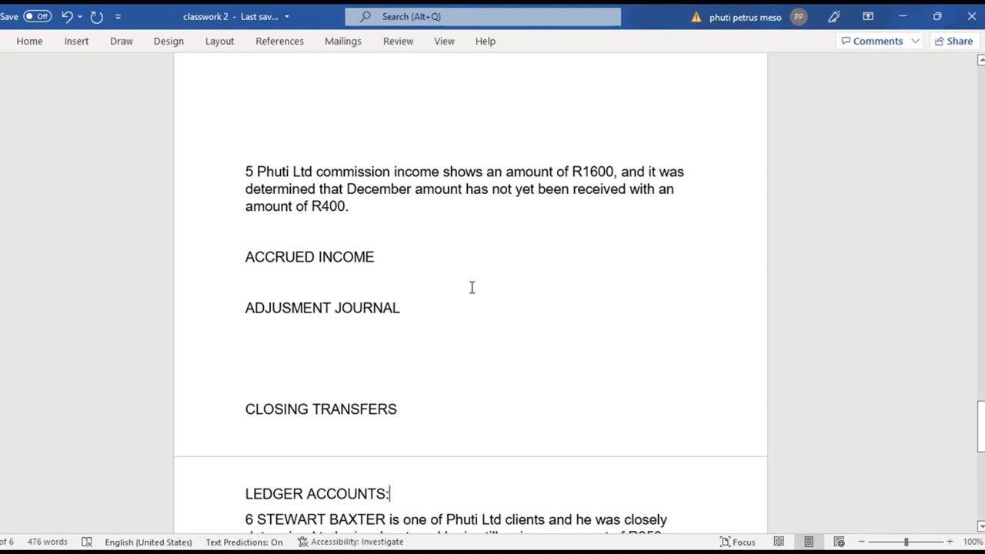
# Step: Add the entry "DR: ACCRUED INCOME" directly below question 5's adjustment journal heading, followed by a new line
pyautogui.click(406, 309)
pyautogui.press('Return')
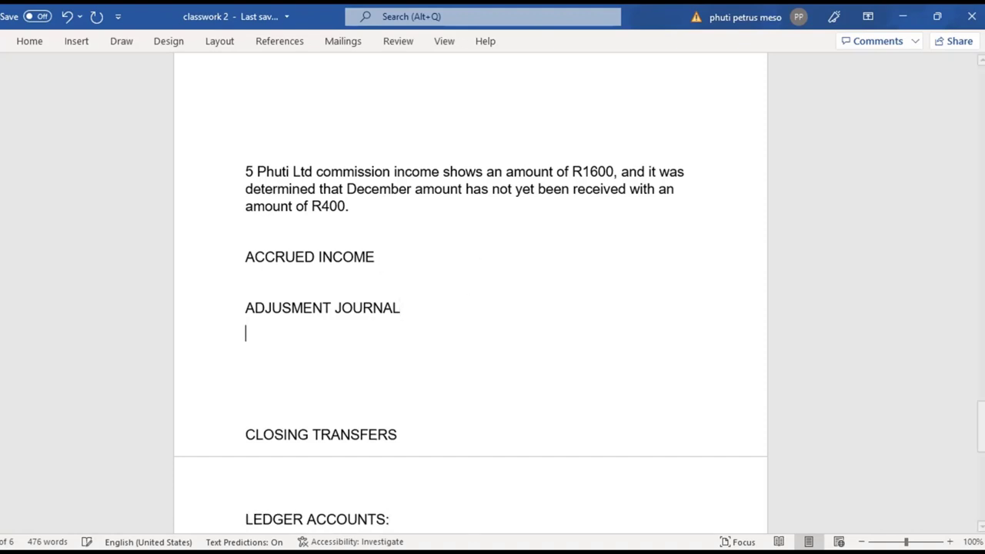
pyautogui.write('DR: ACC')
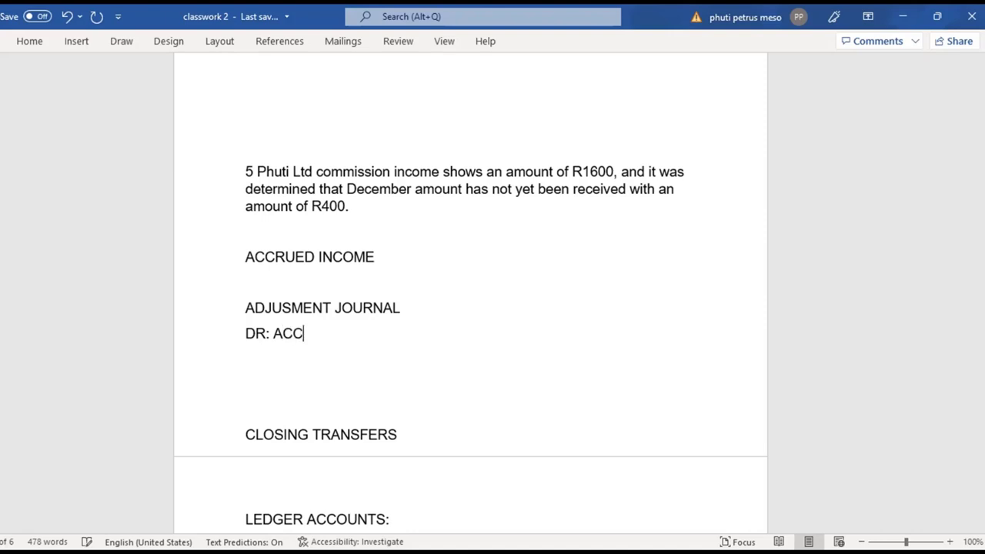
pyautogui.write('RUED ')
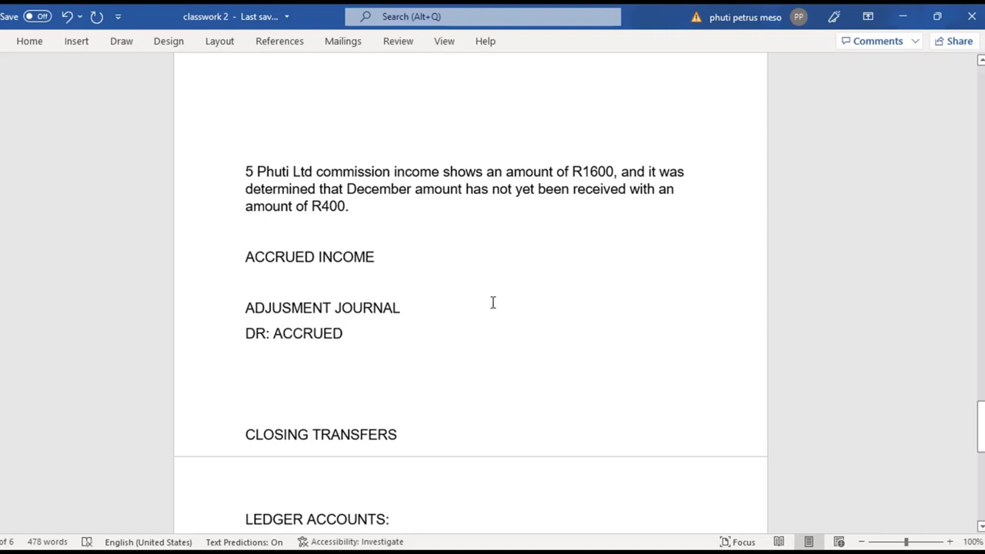
pyautogui.write('INCO')
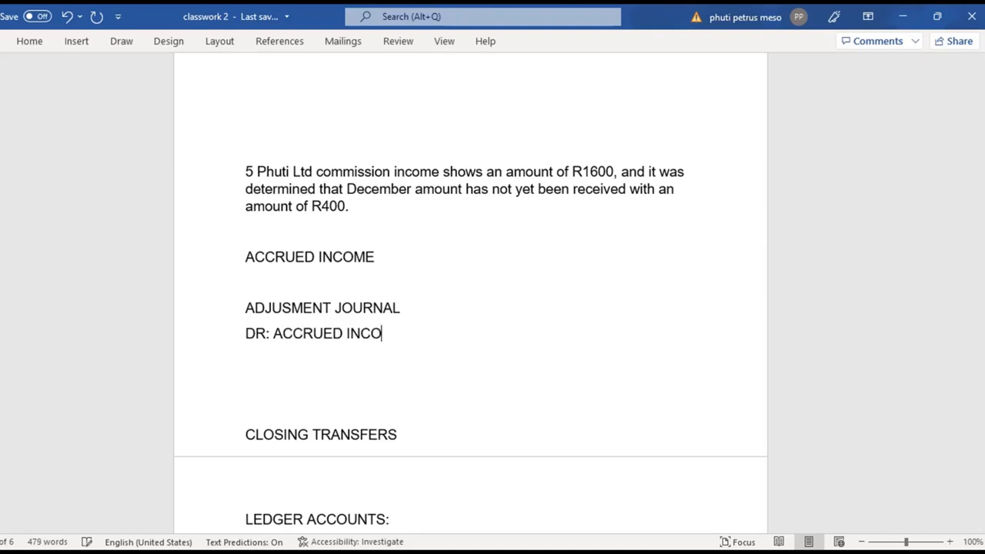
pyautogui.write('ME')
pyautogui.press('Return')
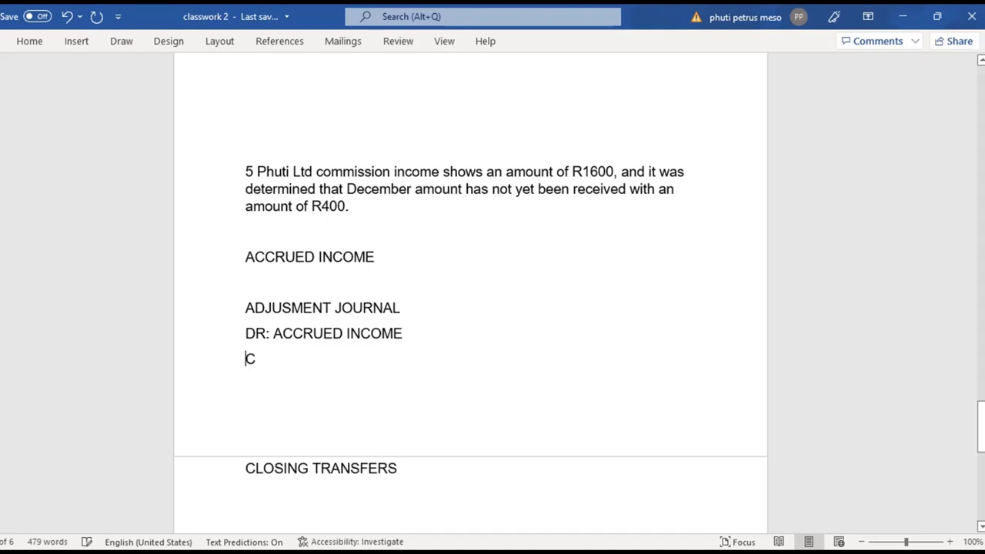